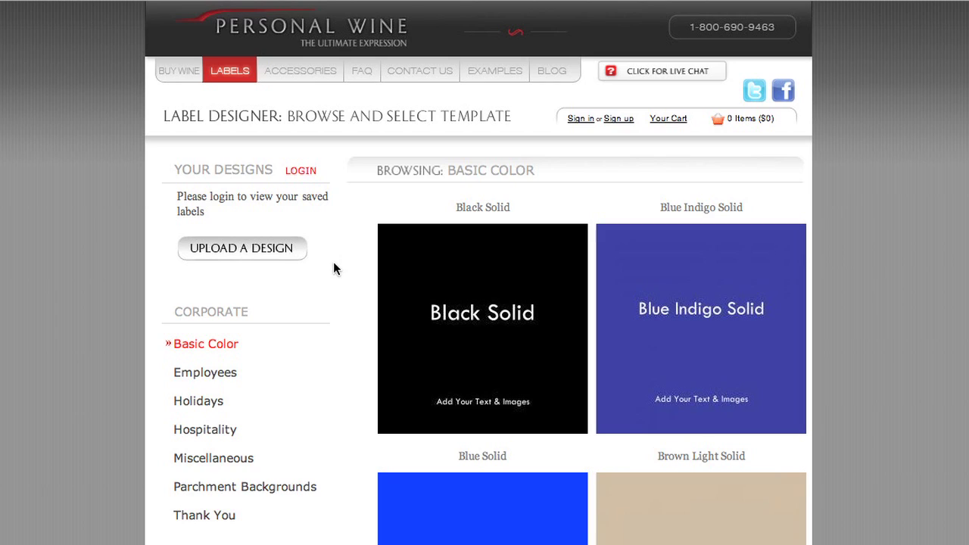
Step: Begin an 'Upload a Design' custom label and dismiss the background upload reminder
{"action": "left_click", "coordinate": [241, 258]}
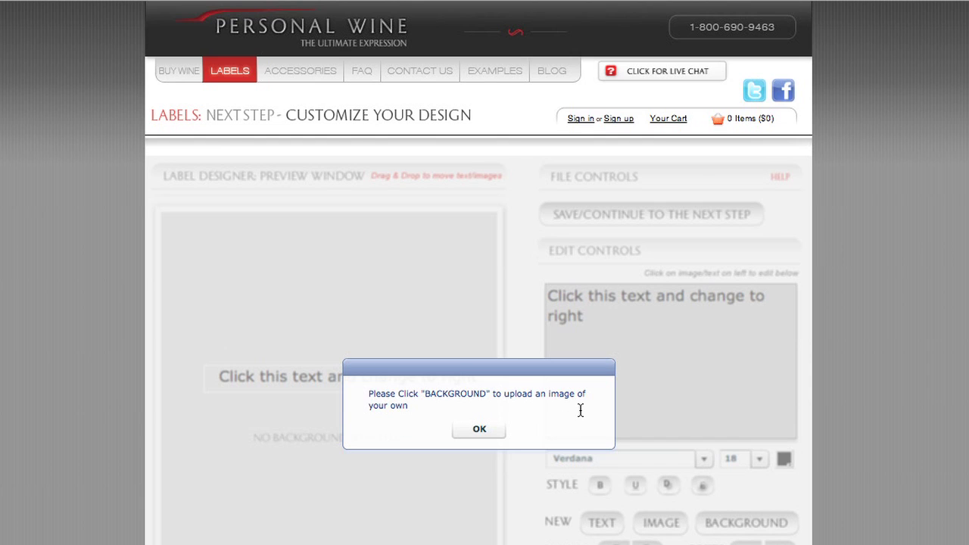
{"action": "left_click", "coordinate": [481, 430]}
{"action": "scroll", "coordinate": [530, 439], "scroll_direction": "down", "scroll_amount": 3}
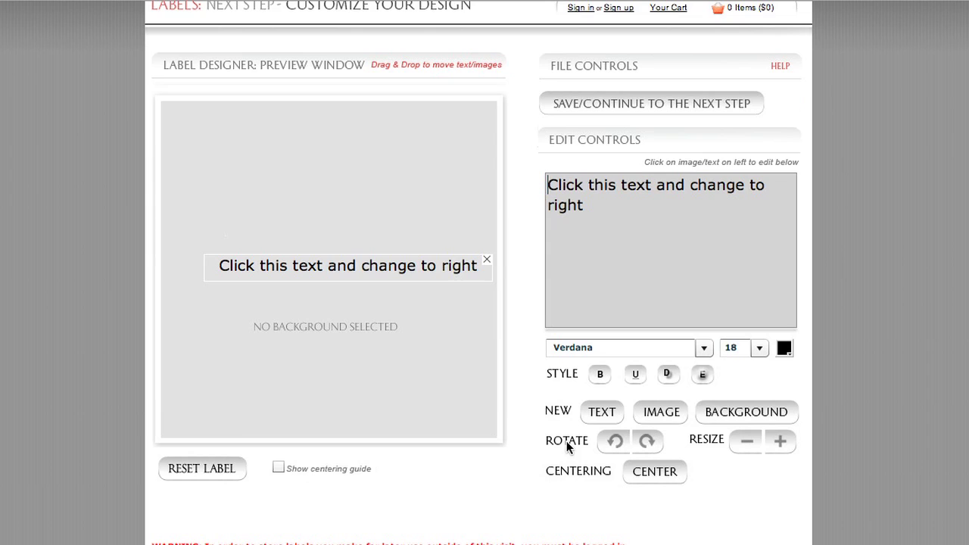
Step: Select YourCustomArt.jpg from the Pictures folder as the background file
{"action": "left_click", "coordinate": [745, 412]}
{"action": "left_click", "coordinate": [400, 76]}
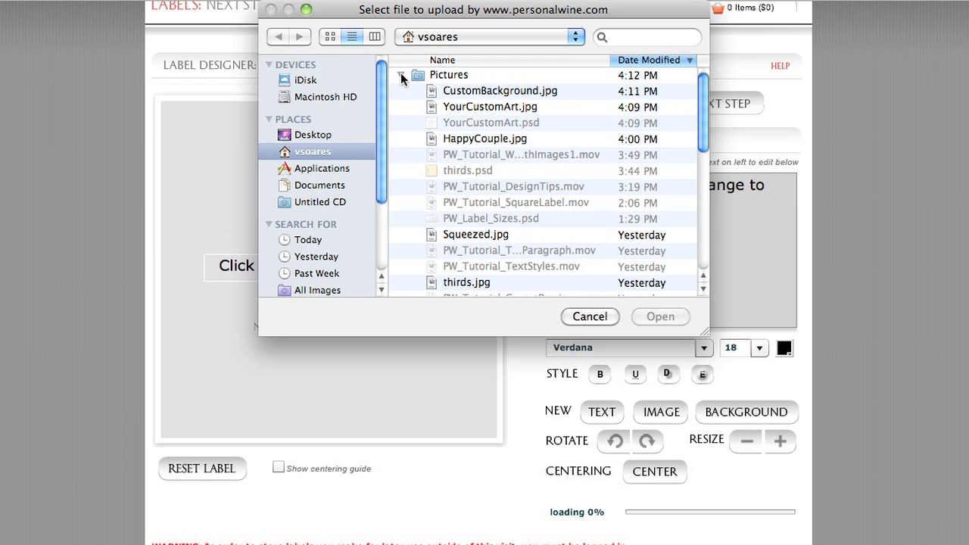
{"action": "left_click", "coordinate": [460, 107]}
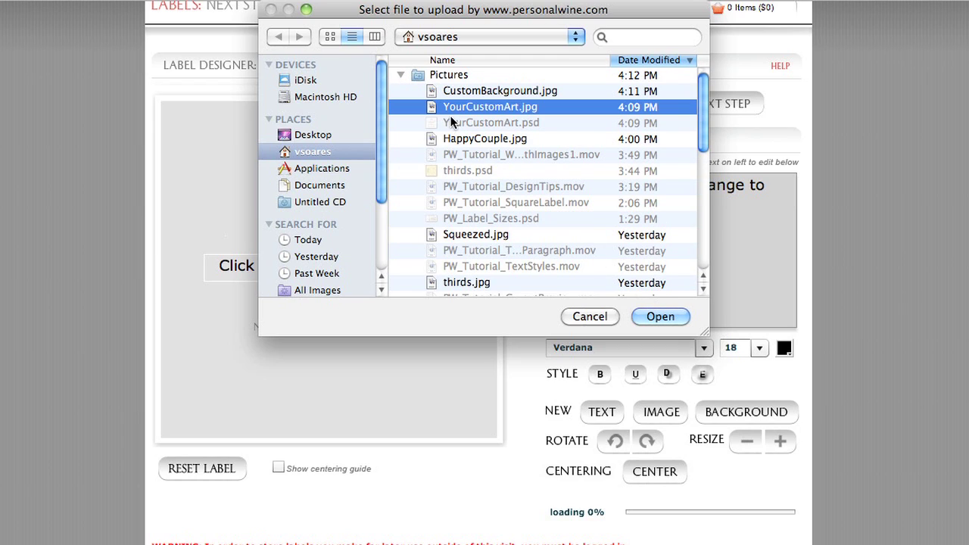
Step: Upload YourCustomArt.jpg as the label background and drag the placeholder text off the label
{"action": "left_click", "coordinate": [662, 319]}
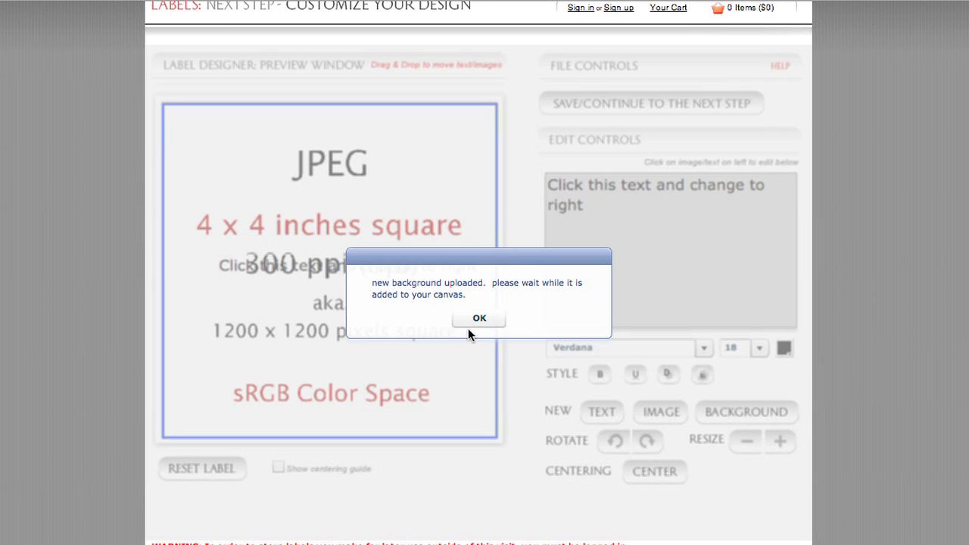
{"action": "left_click", "coordinate": [471, 322]}
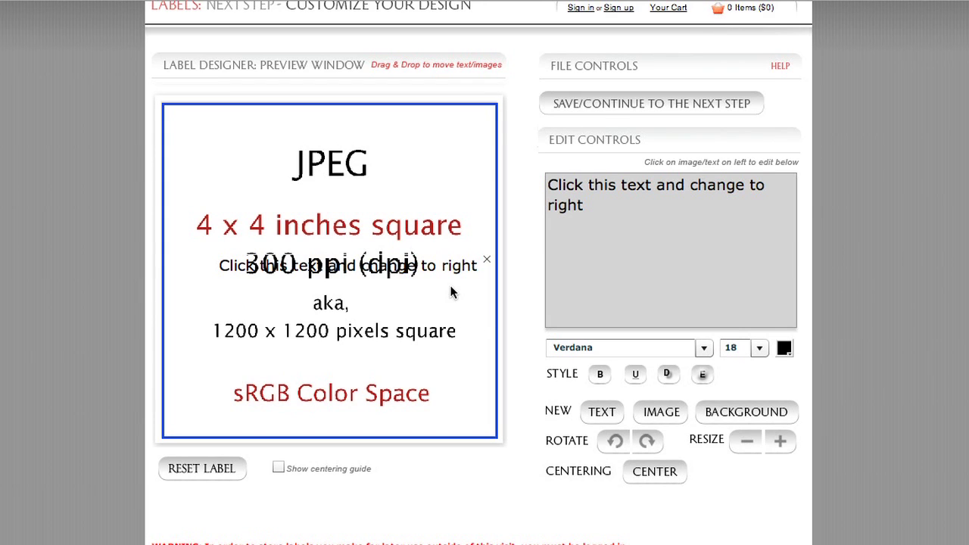
{"action": "left_click_drag", "start_coordinate": [448, 285], "coordinate": [495, 309]}
{"action": "scroll", "coordinate": [511, 316], "scroll_direction": "down", "scroll_amount": 3}
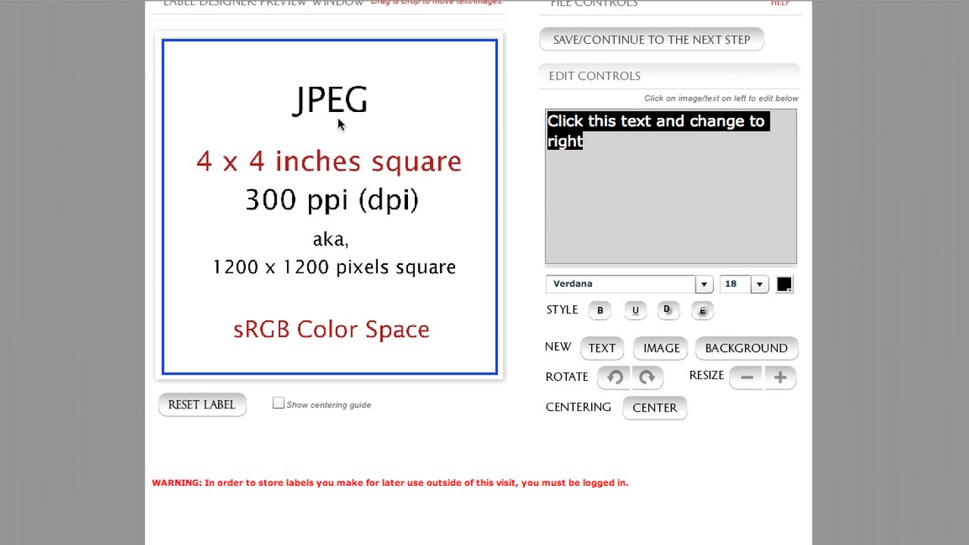
{"action": "scroll", "coordinate": [215, 123], "scroll_direction": "down", "scroll_amount": 1}
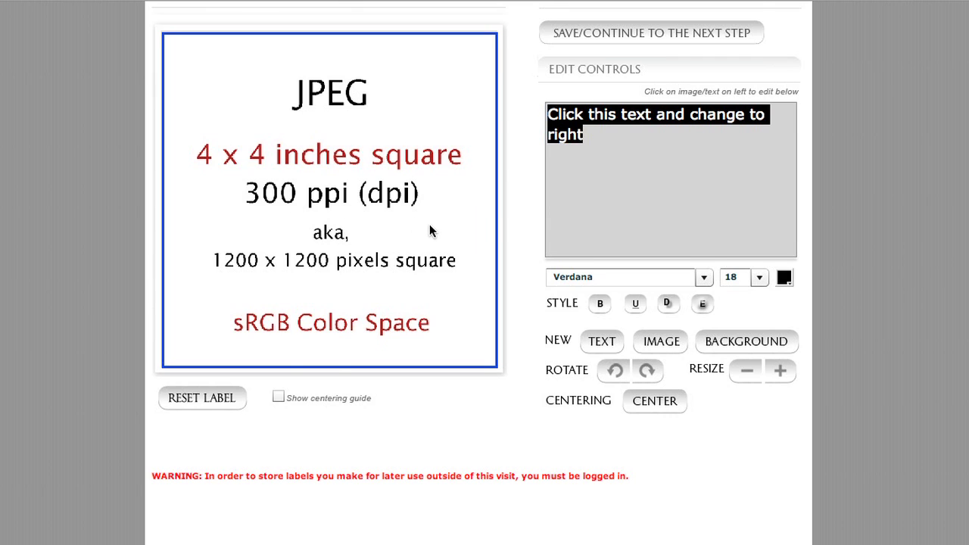
{"action": "scroll", "coordinate": [430, 231], "scroll_direction": "down", "scroll_amount": 1}
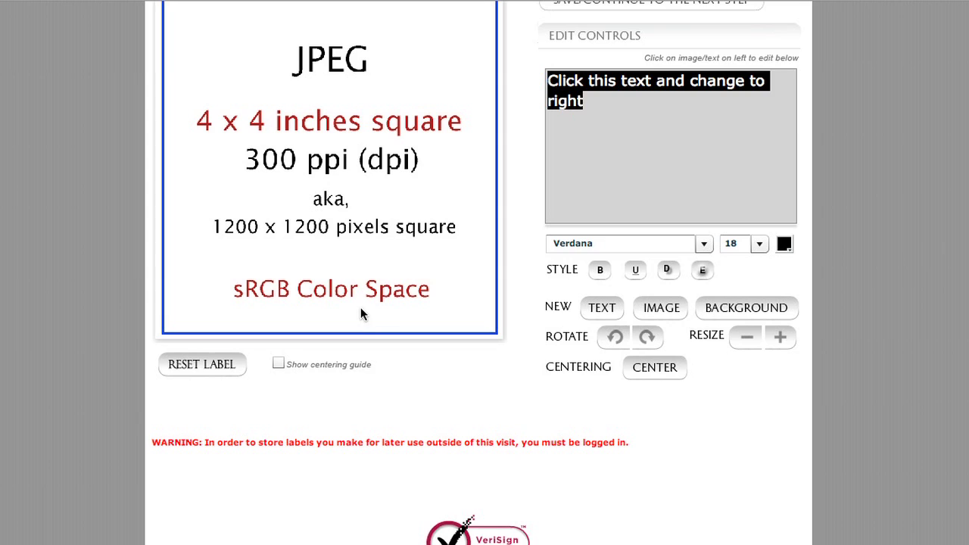
{"action": "scroll", "coordinate": [459, 296], "scroll_direction": "up", "scroll_amount": 2}
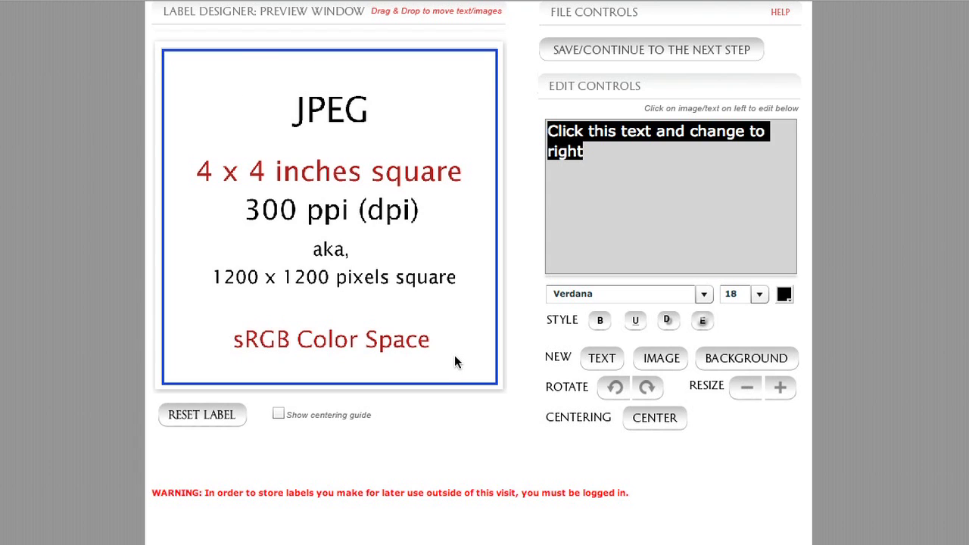
Step: Replace the background with CustomBackground.jpg from the Pictures folder
{"action": "left_click", "coordinate": [746, 358]}
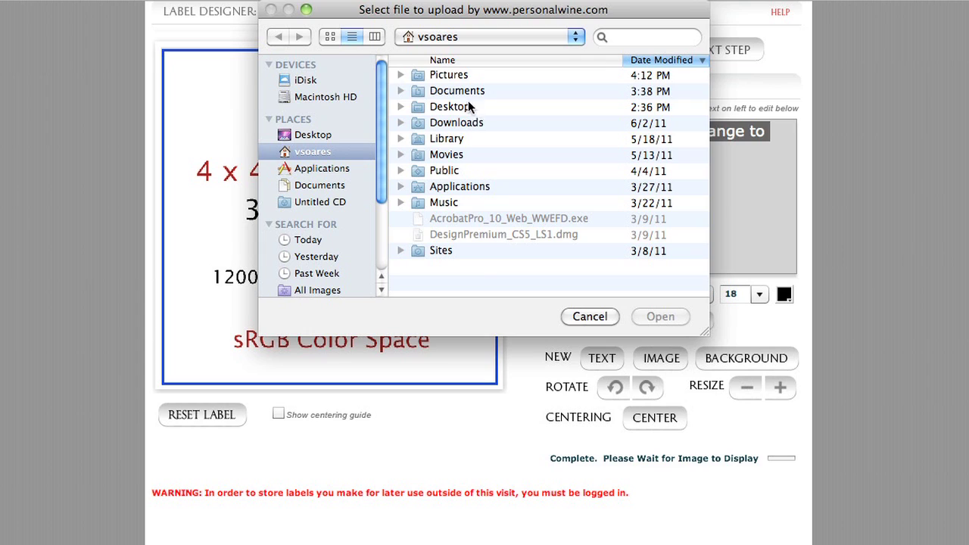
{"action": "left_click", "coordinate": [401, 74]}
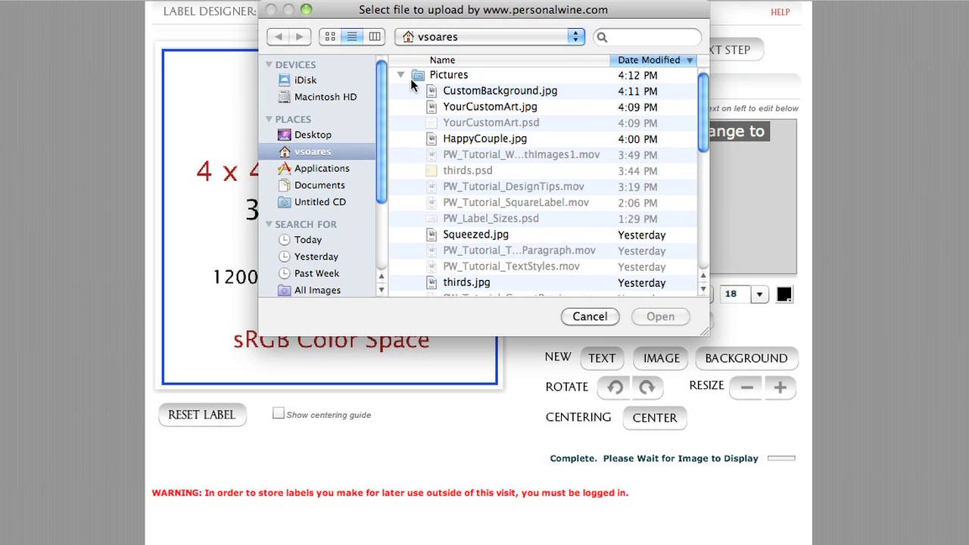
{"action": "left_click", "coordinate": [453, 92]}
{"action": "left_click", "coordinate": [666, 316]}
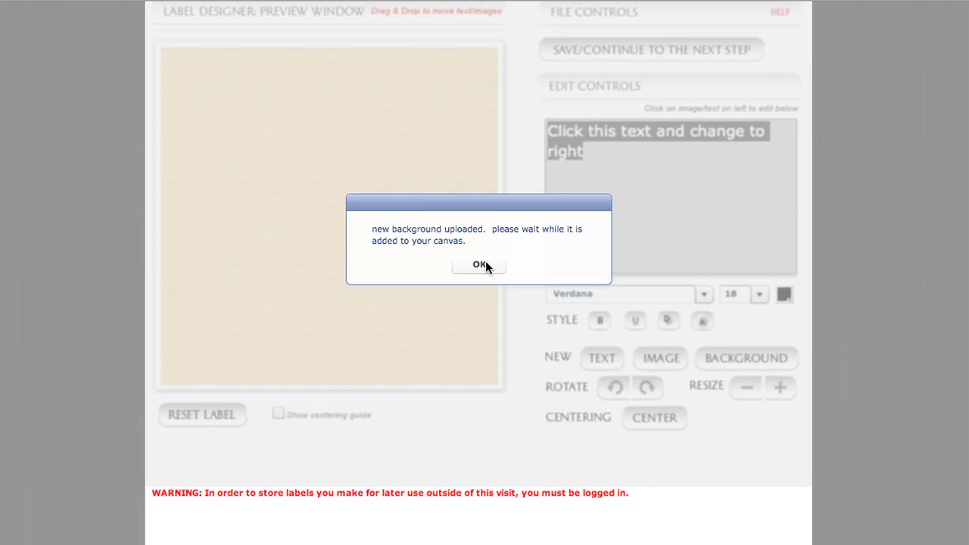
{"action": "left_click", "coordinate": [482, 265]}
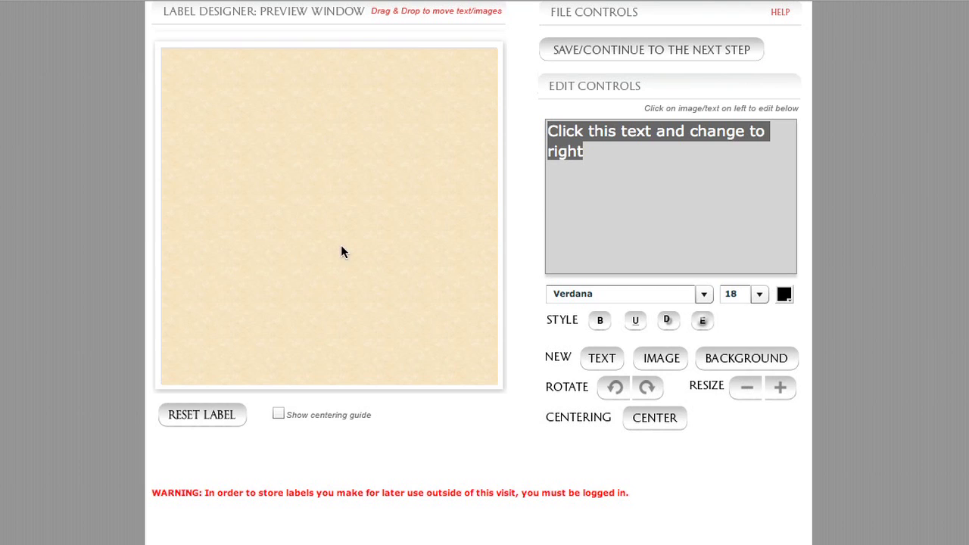
Step: Add a text field, move it to the label centre, then delete it
{"action": "left_click", "coordinate": [607, 357]}
{"action": "left_click_drag", "start_coordinate": [219, 84], "coordinate": [314, 151]}
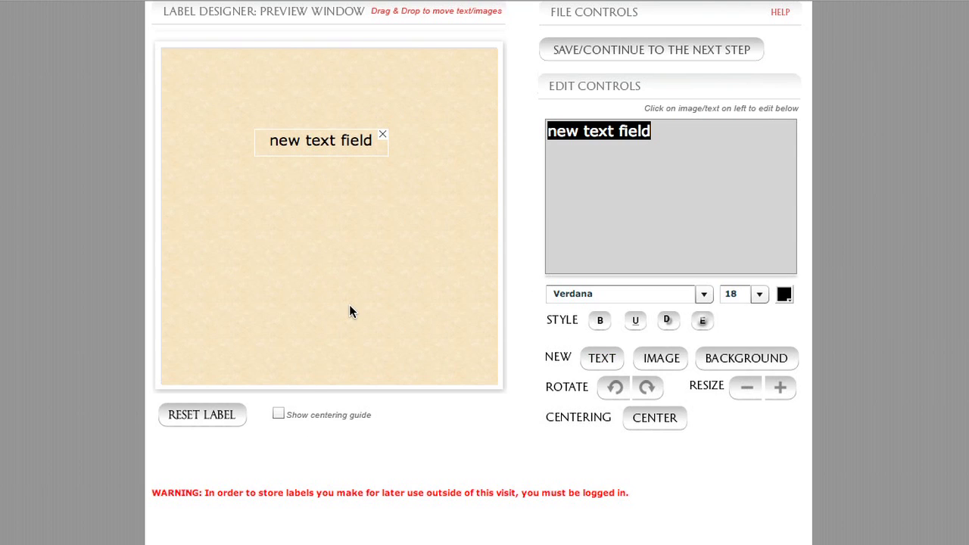
{"action": "left_click", "coordinate": [382, 134]}
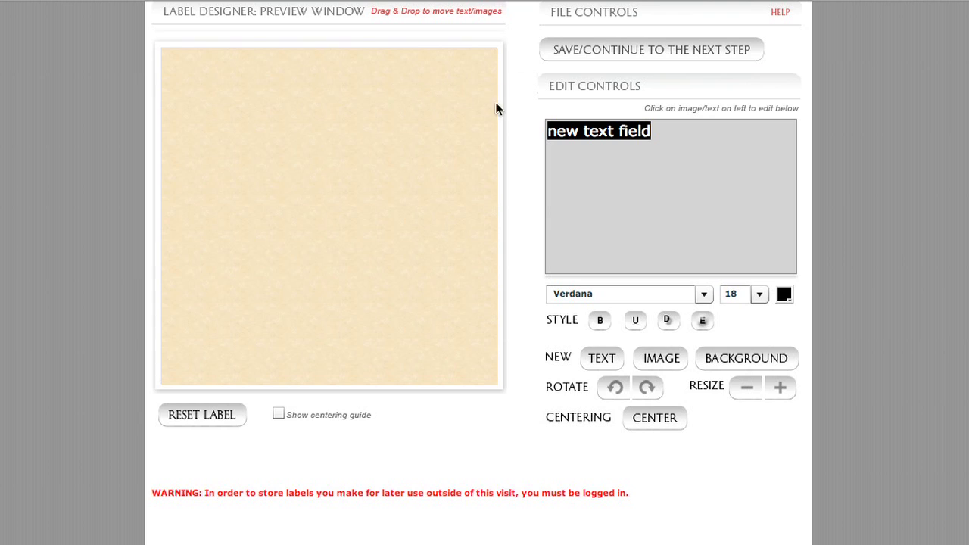
Step: Place HappyCouple.jpg from Pictures on the label and drag it into position
{"action": "left_click", "coordinate": [656, 360]}
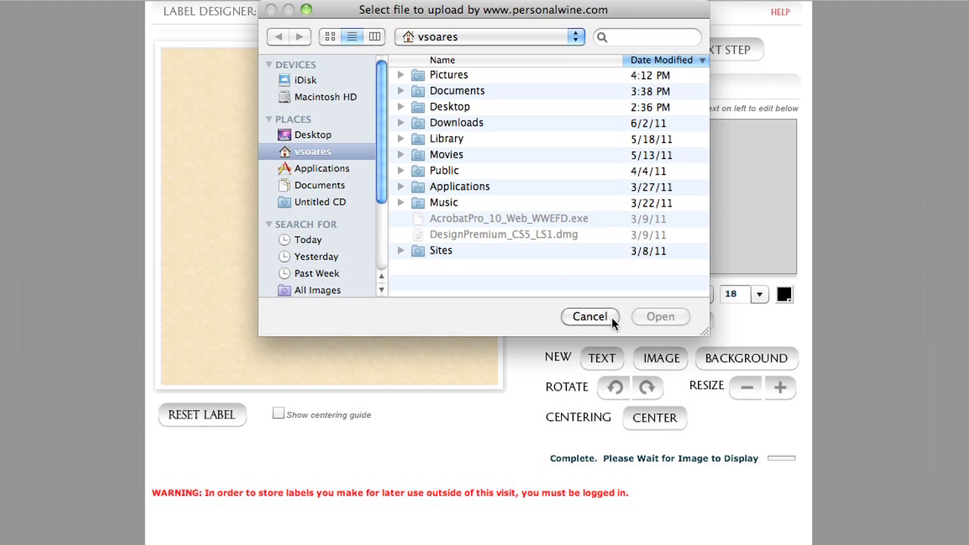
{"action": "left_click", "coordinate": [402, 74]}
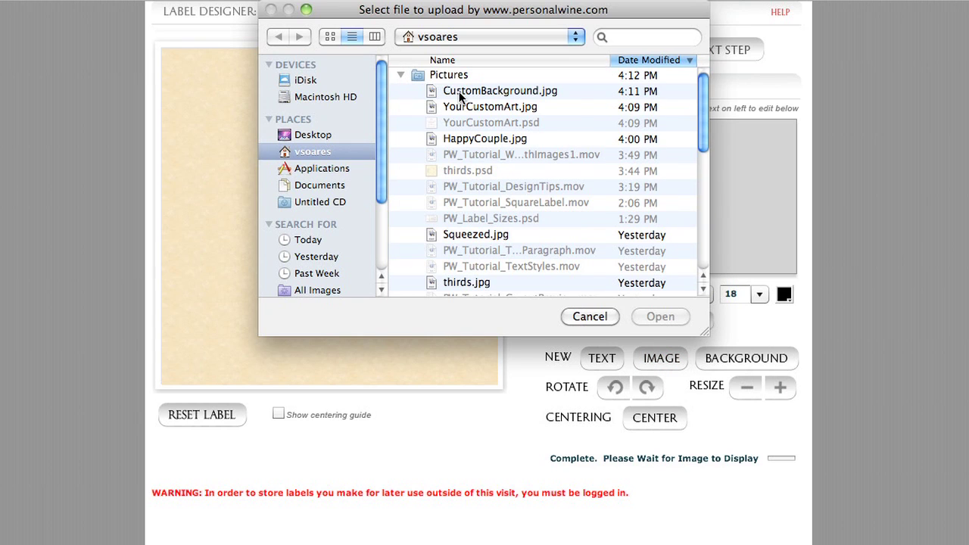
{"action": "left_click", "coordinate": [463, 139]}
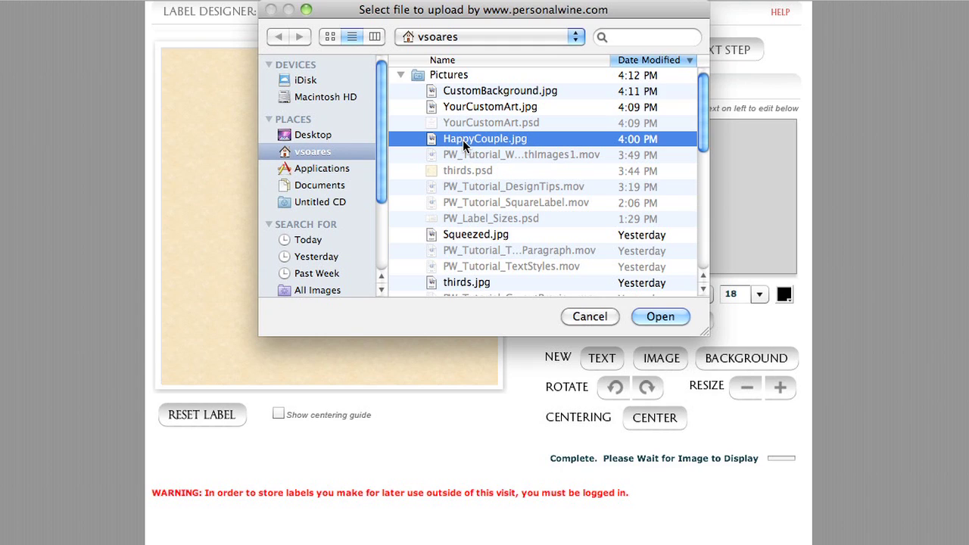
{"action": "left_click", "coordinate": [659, 317]}
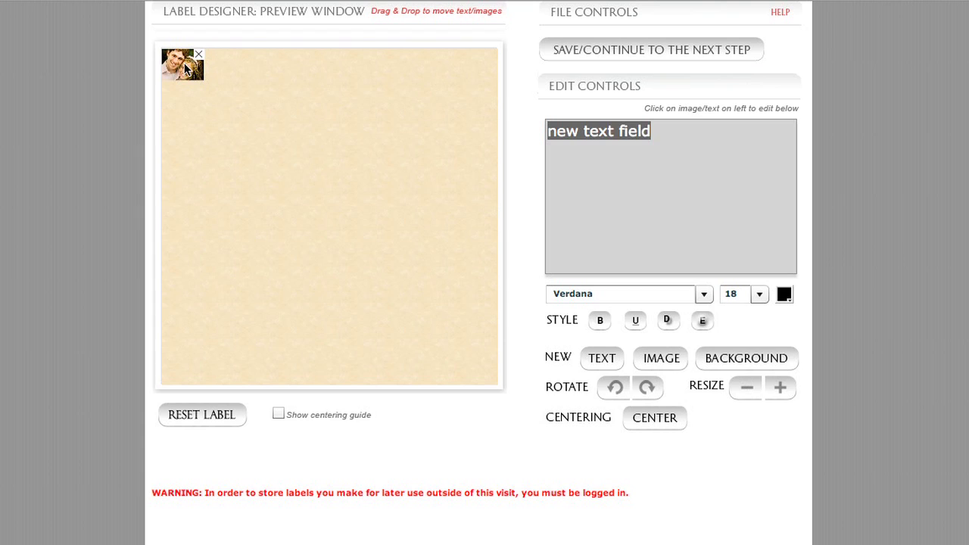
{"action": "left_click_drag", "start_coordinate": [185, 68], "coordinate": [339, 195]}
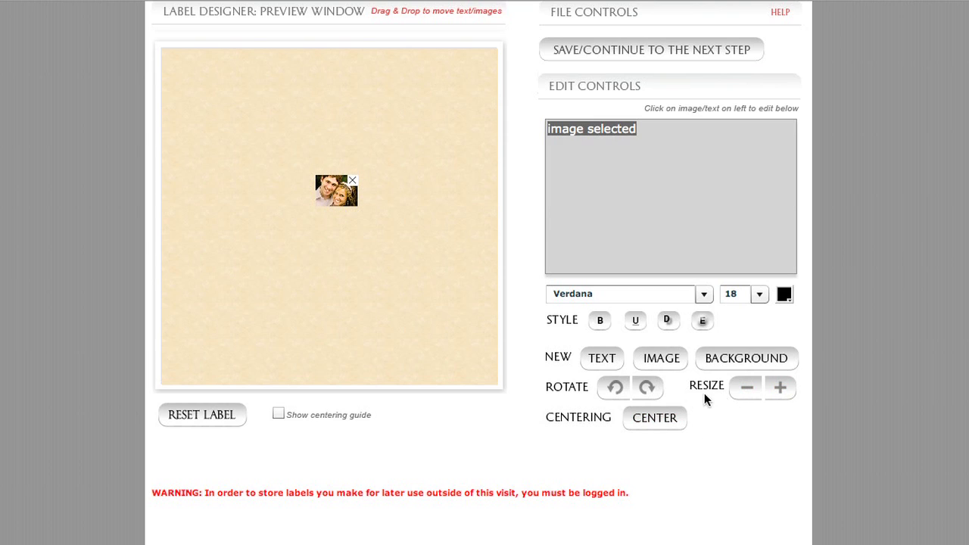
Step: Enlarge the photo twice to span the label width and centre it vertically
{"action": "left_click", "coordinate": [783, 390]}
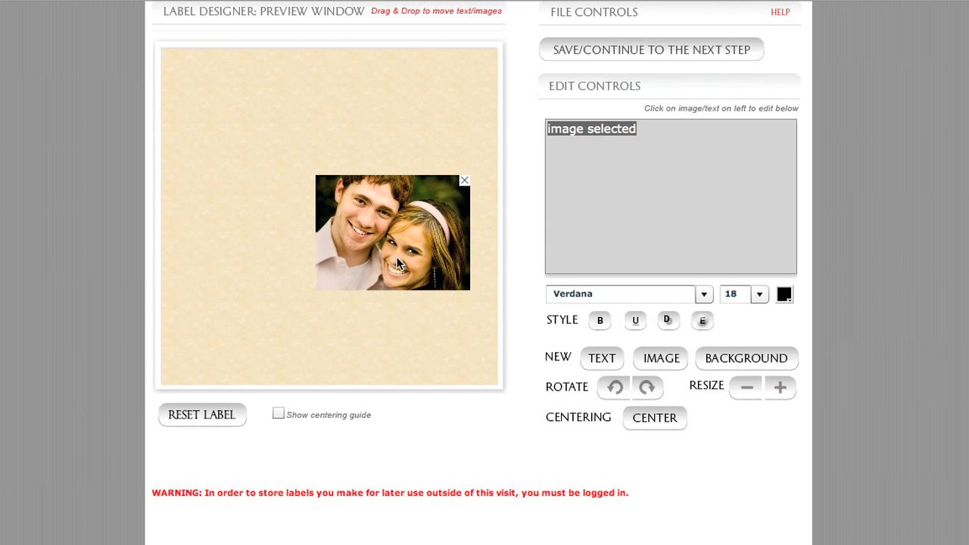
{"action": "left_click_drag", "start_coordinate": [399, 263], "coordinate": [240, 180]}
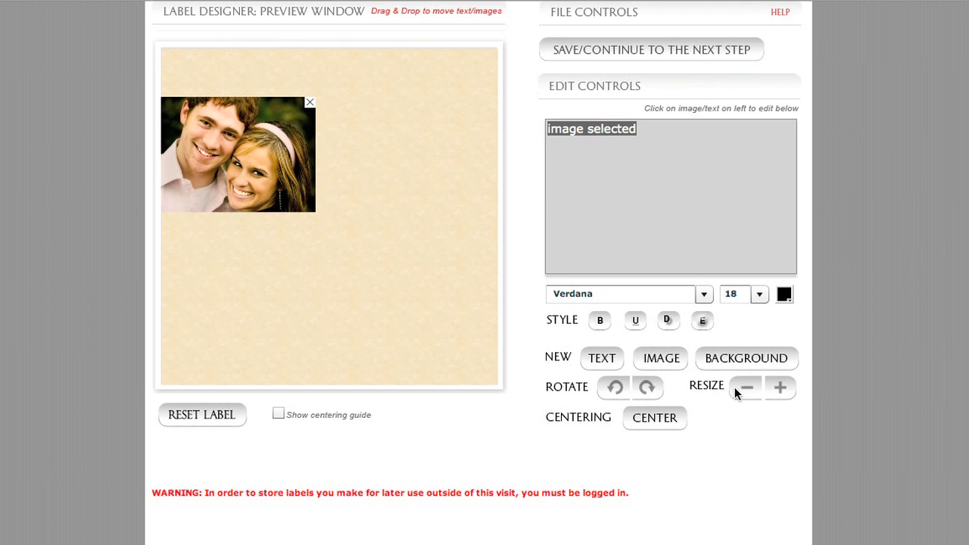
{"action": "left_click", "coordinate": [780, 388]}
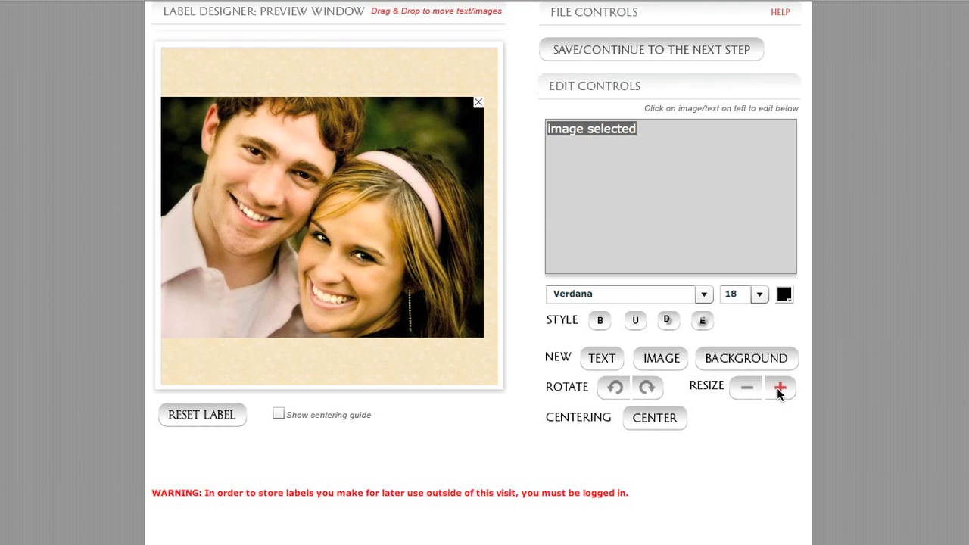
{"action": "left_click_drag", "start_coordinate": [397, 282], "coordinate": [396, 270]}
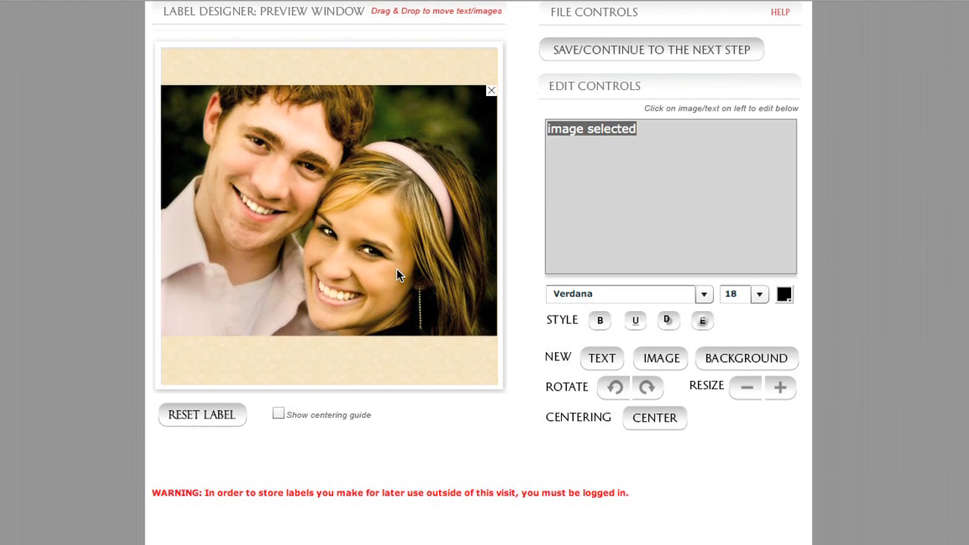
{"action": "left_click_drag", "start_coordinate": [396, 268], "coordinate": [396, 273]}
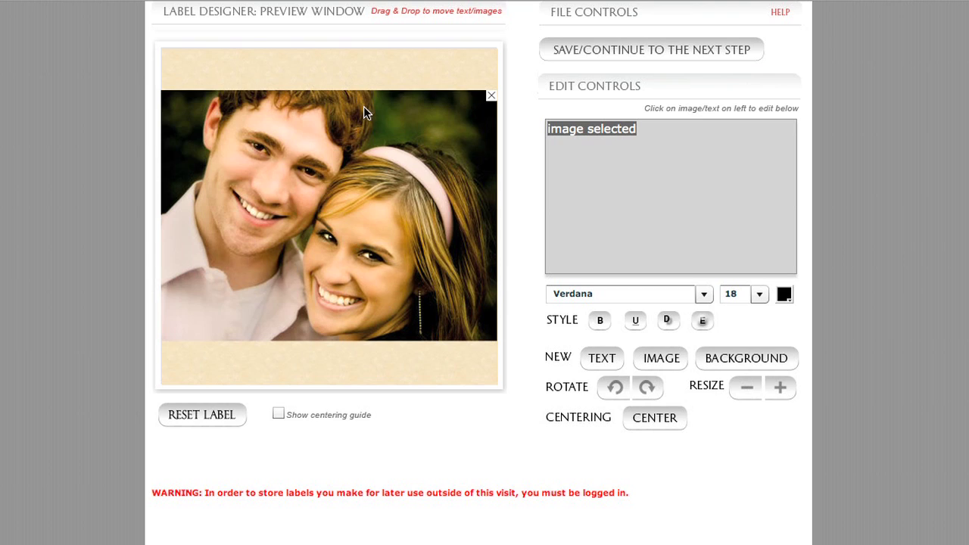
{"action": "left_click_drag", "start_coordinate": [379, 264], "coordinate": [379, 259]}
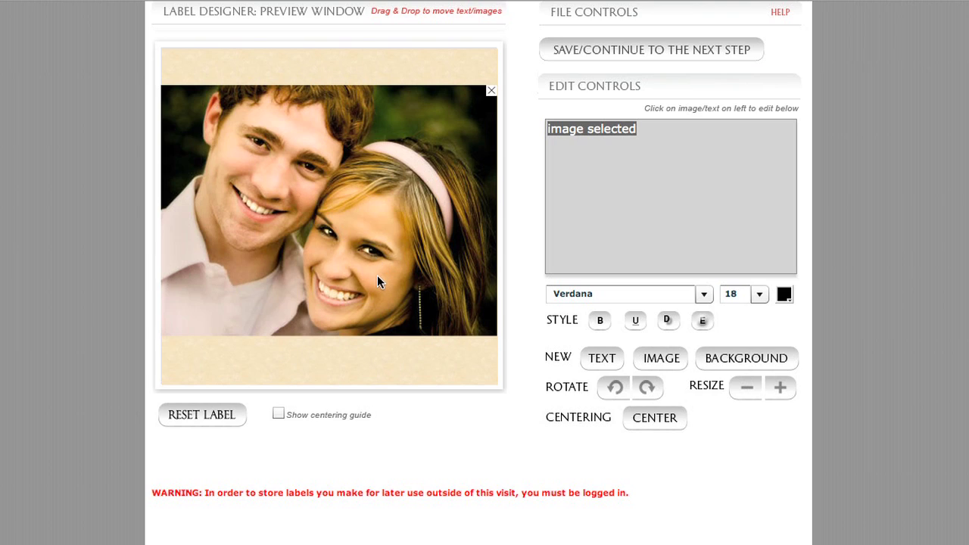
Step: Add a text field at the label's top centre reading 'Congratulations'
{"action": "left_click", "coordinate": [602, 358]}
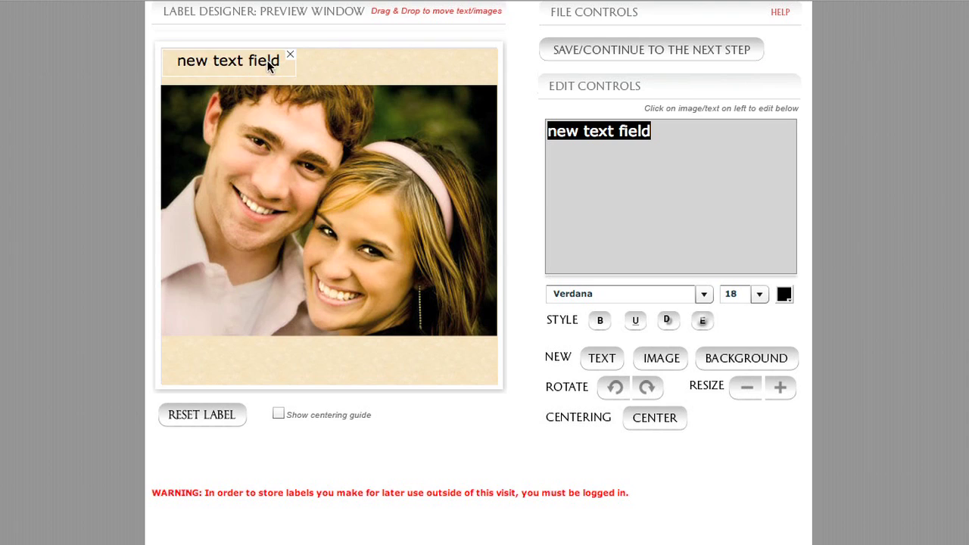
{"action": "left_click_drag", "start_coordinate": [271, 61], "coordinate": [357, 71]}
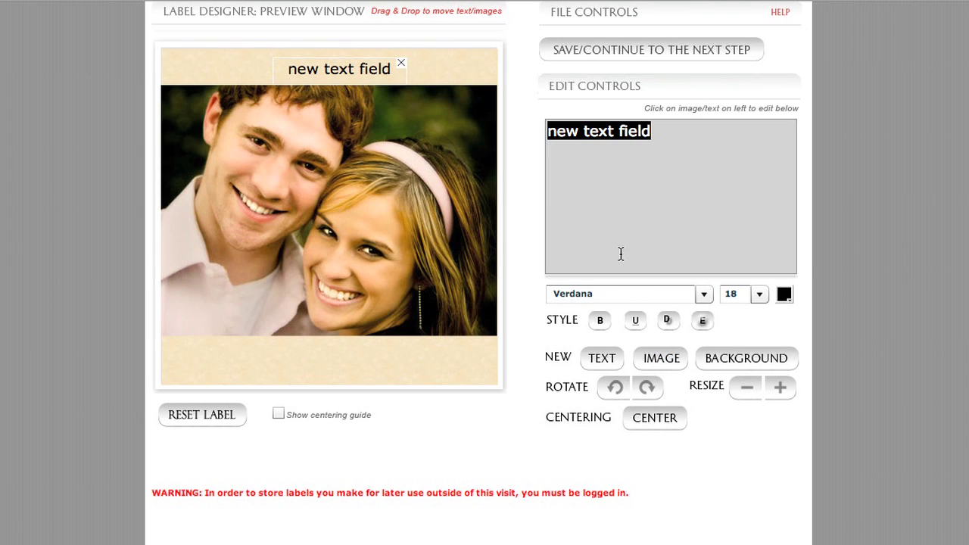
{"action": "type", "text": "Congra"}
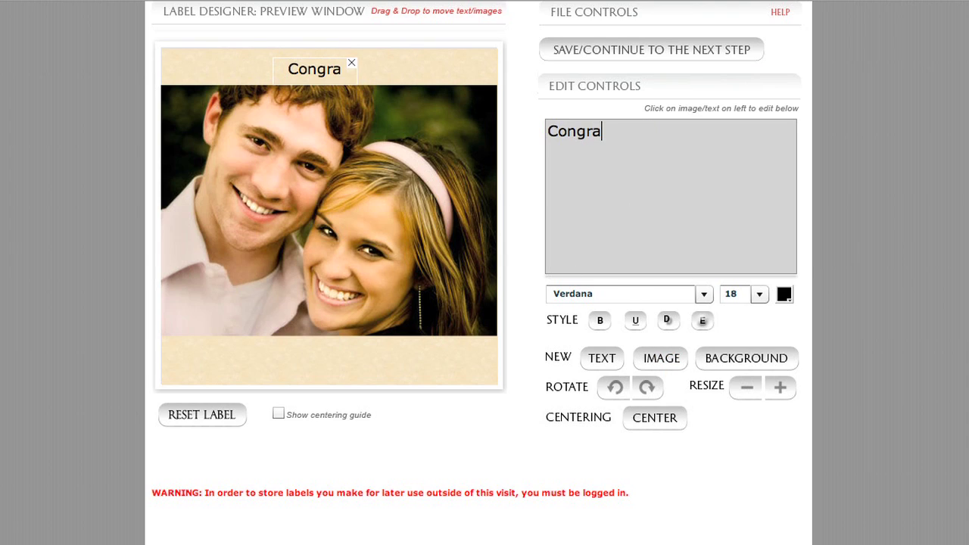
{"action": "type", "text": "tulations"}
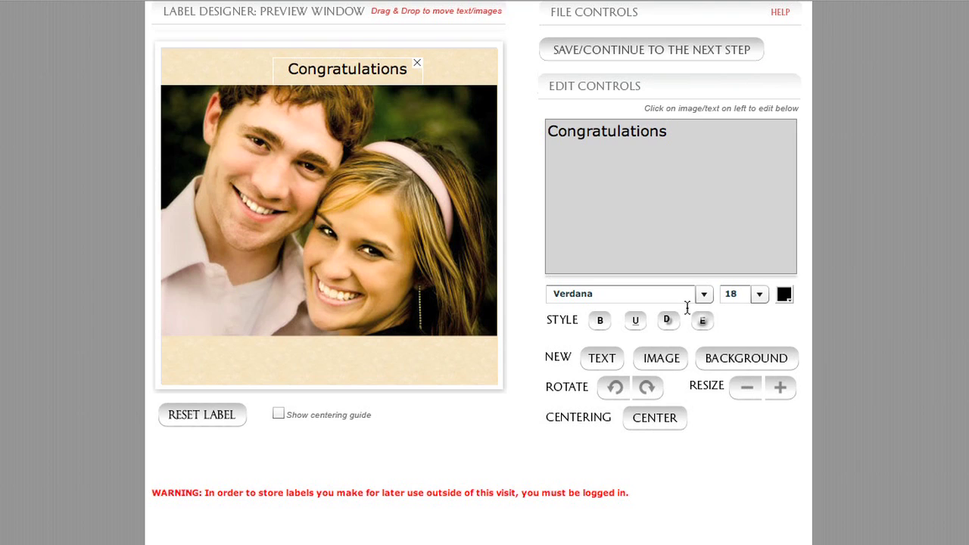
Step: Add a second text field at the bottom strip reading 'Kerry and Matthew'
{"action": "left_click", "coordinate": [607, 359]}
{"action": "left_click_drag", "start_coordinate": [243, 70], "coordinate": [333, 368]}
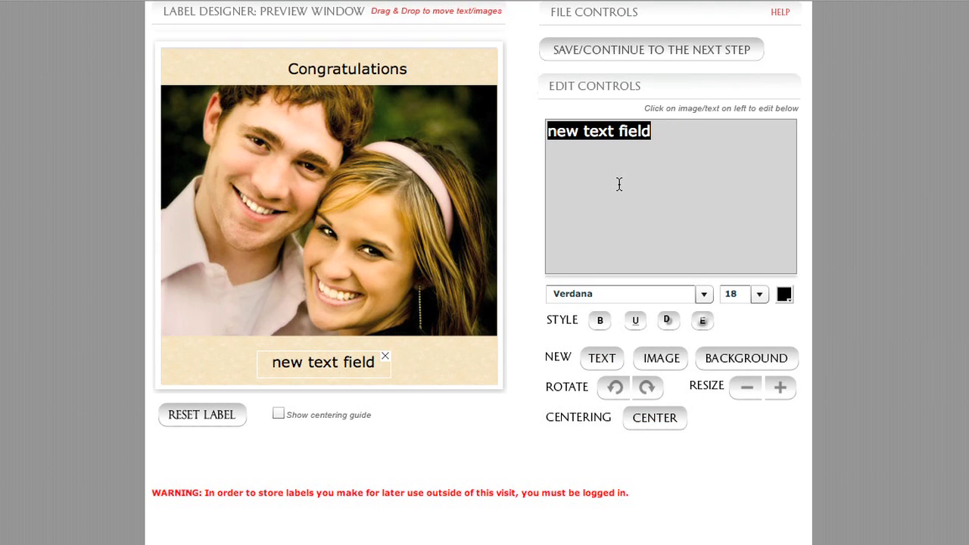
{"action": "type", "text": "Kerry and Ma"}
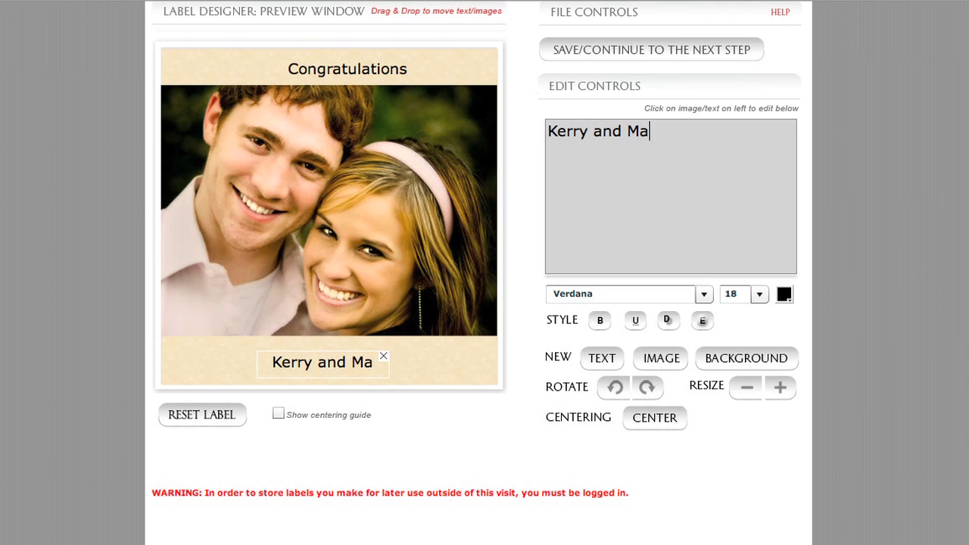
{"action": "type", "text": "tthew"}
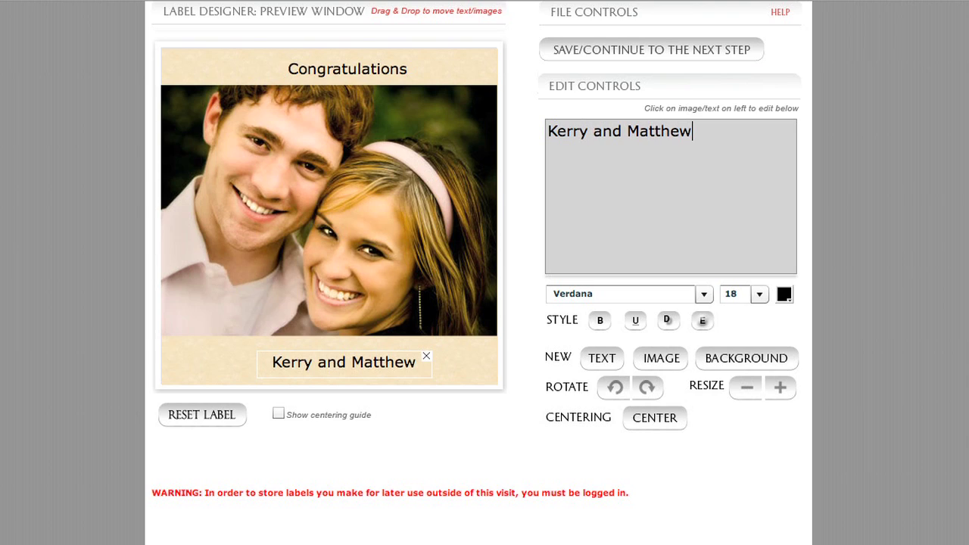
{"action": "left_click", "coordinate": [366, 68]}
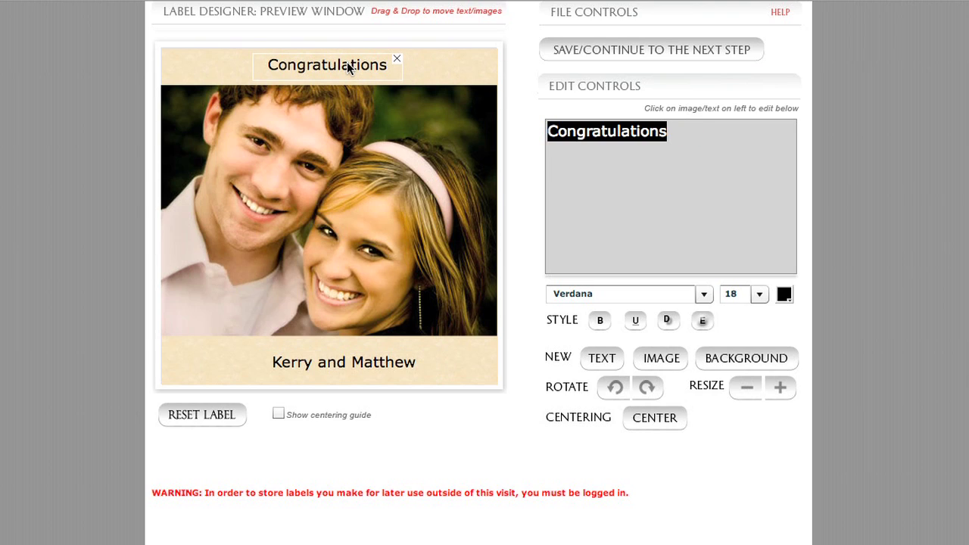
{"action": "left_click", "coordinate": [375, 360]}
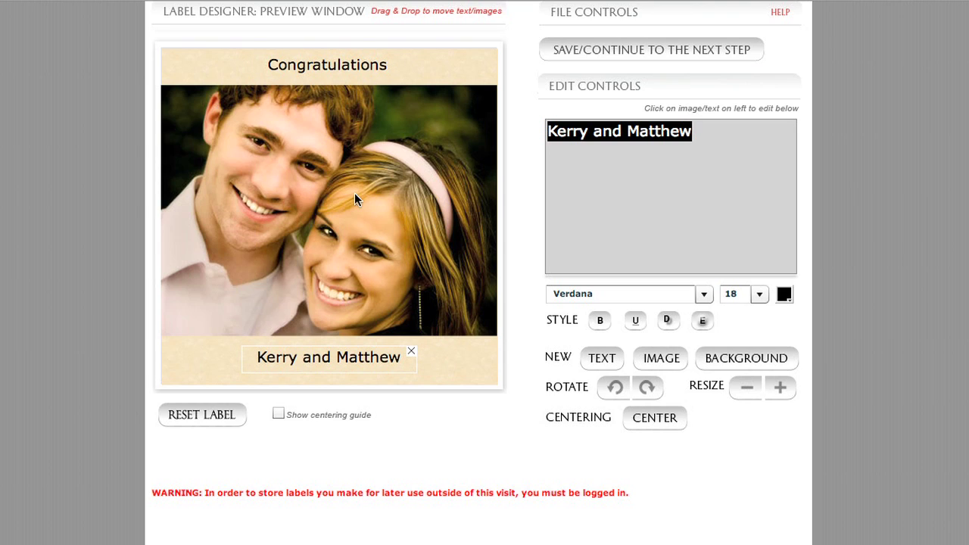
{"action": "left_click", "coordinate": [340, 68]}
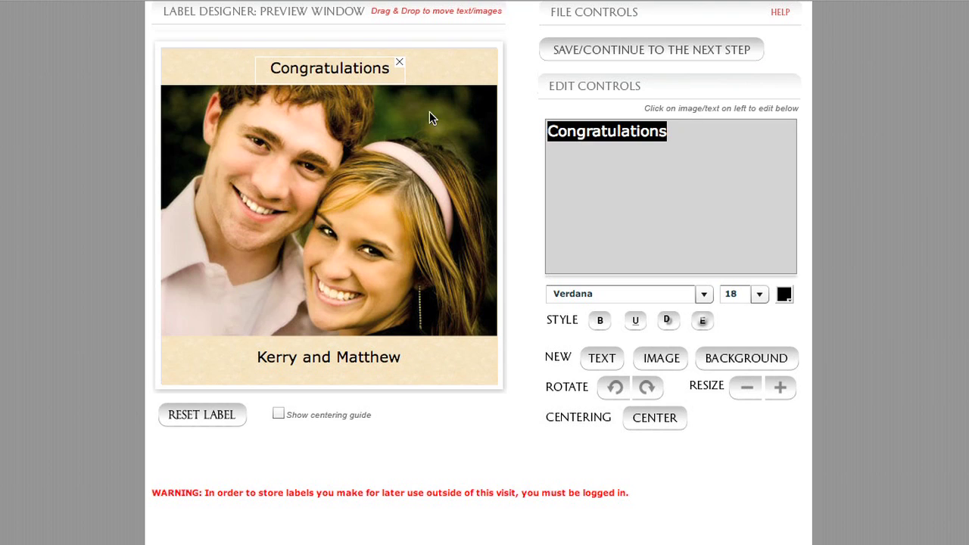
Step: Set both Congratulations and Kerry and Matthew in Times New Roman, nudging the names right
{"action": "left_click", "coordinate": [703, 296]}
{"action": "left_click", "coordinate": [602, 312]}
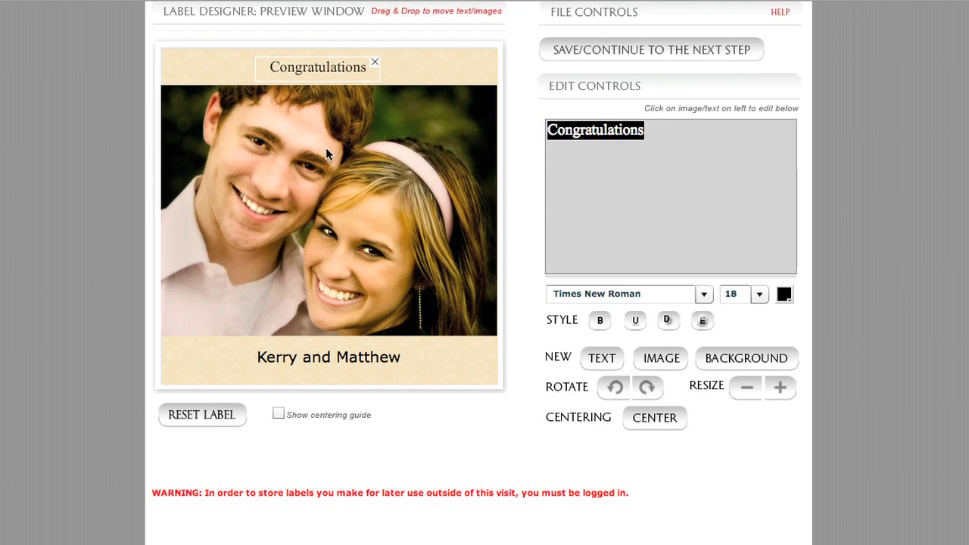
{"action": "left_click", "coordinate": [379, 357]}
{"action": "left_click", "coordinate": [711, 294]}
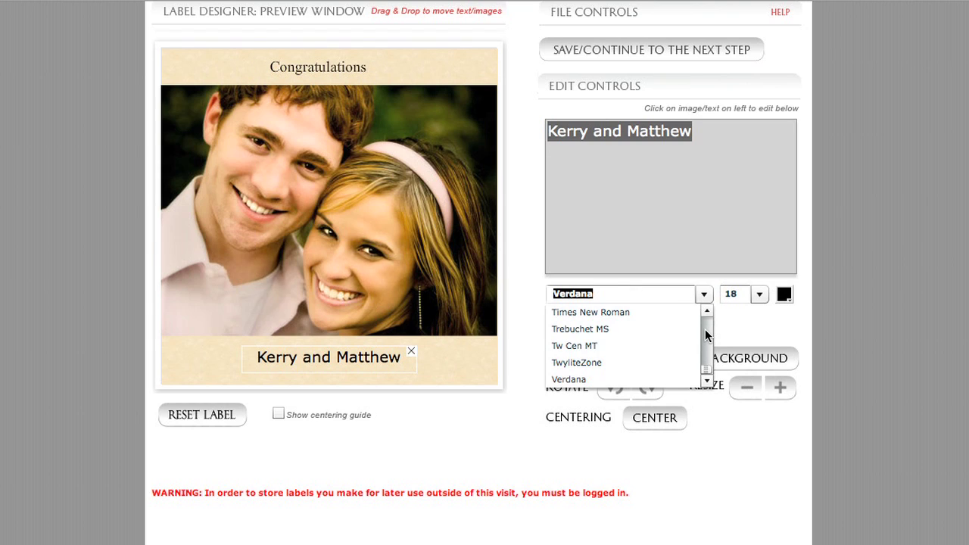
{"action": "left_click", "coordinate": [616, 309]}
{"action": "left_click_drag", "start_coordinate": [349, 366], "coordinate": [358, 368]}
Step: Switch Kerry and Matthew, then Congratulations, to the Pristina script
{"action": "left_click", "coordinate": [703, 294]}
{"action": "left_click", "coordinate": [706, 328]}
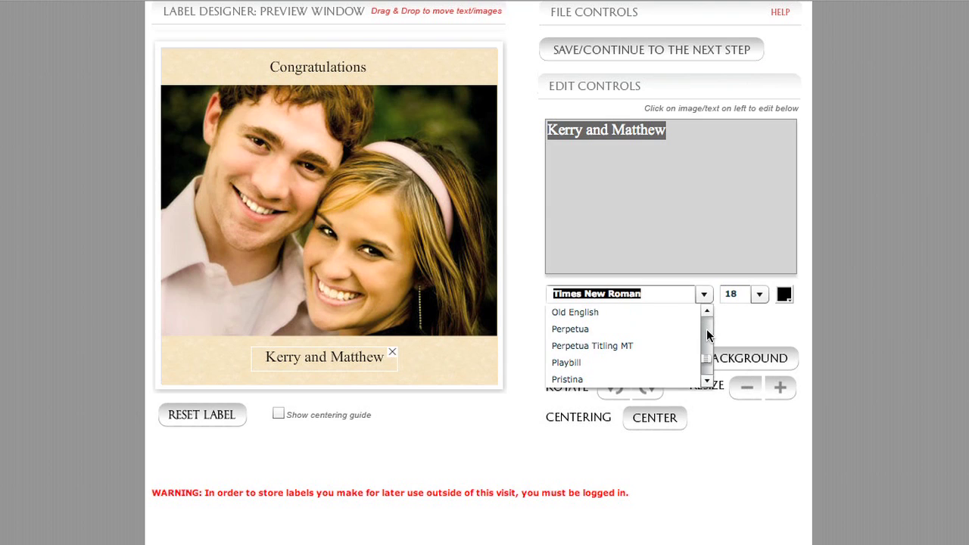
{"action": "left_click", "coordinate": [707, 381]}
{"action": "left_click", "coordinate": [568, 362]}
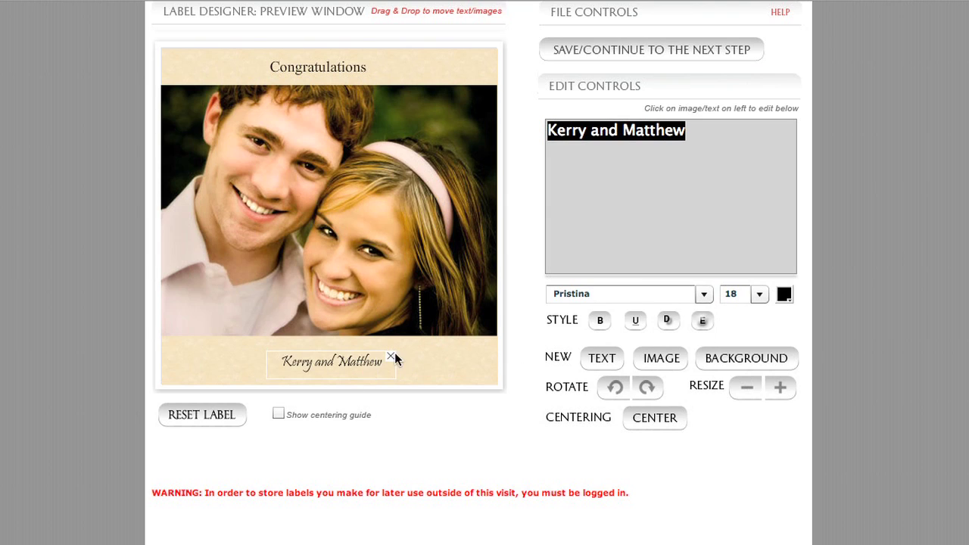
{"action": "left_click", "coordinate": [318, 66]}
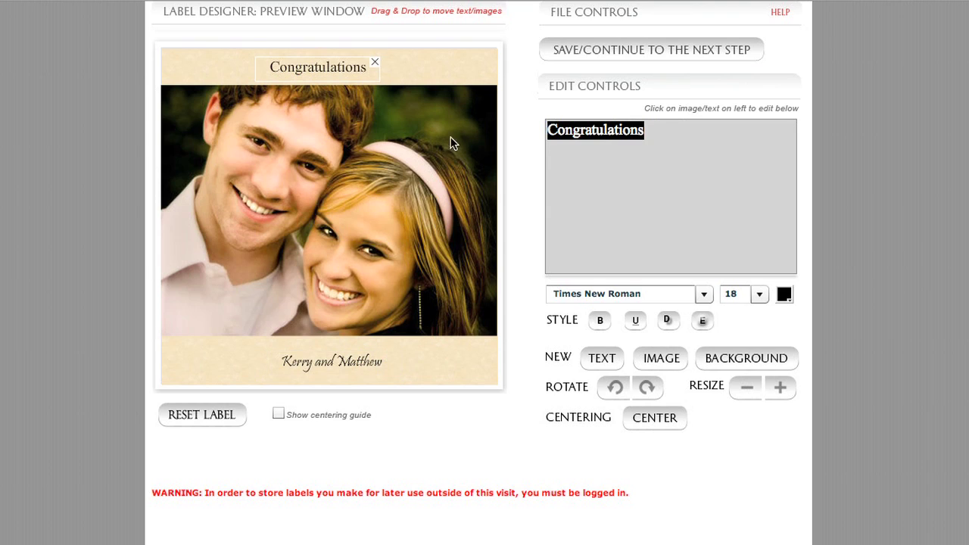
{"action": "left_click", "coordinate": [703, 294]}
{"action": "left_click", "coordinate": [710, 313]}
{"action": "left_click", "coordinate": [709, 313]}
{"action": "left_click", "coordinate": [572, 330]}
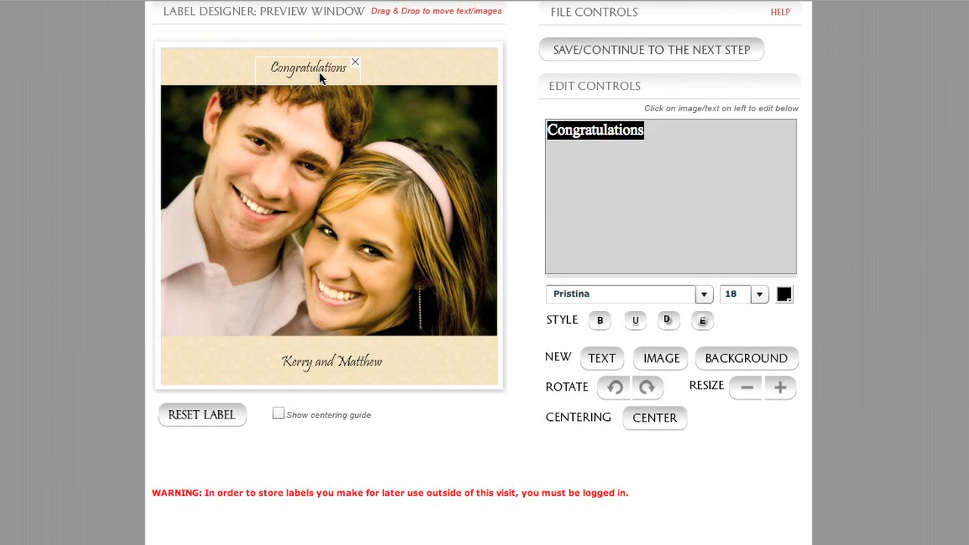
Step: Make Congratulations size 30 and nudge it slightly left
{"action": "left_click", "coordinate": [760, 294]}
{"action": "left_click", "coordinate": [764, 358]}
{"action": "left_click", "coordinate": [764, 358]}
{"action": "left_click", "coordinate": [731, 362]}
{"action": "left_click_drag", "start_coordinate": [356, 83], "coordinate": [317, 77]}
Step: Size Kerry and Matthew to 30, centre it, and enable the centring guide to align Congratulations
{"action": "left_click", "coordinate": [385, 363]}
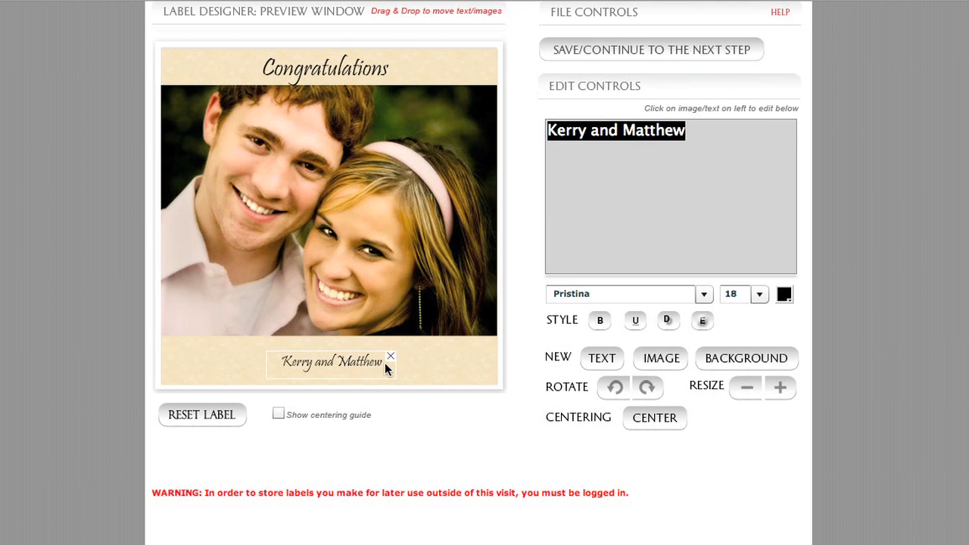
{"action": "left_click", "coordinate": [758, 297]}
{"action": "scroll", "coordinate": [761, 368], "scroll_direction": "down", "scroll_amount": 3}
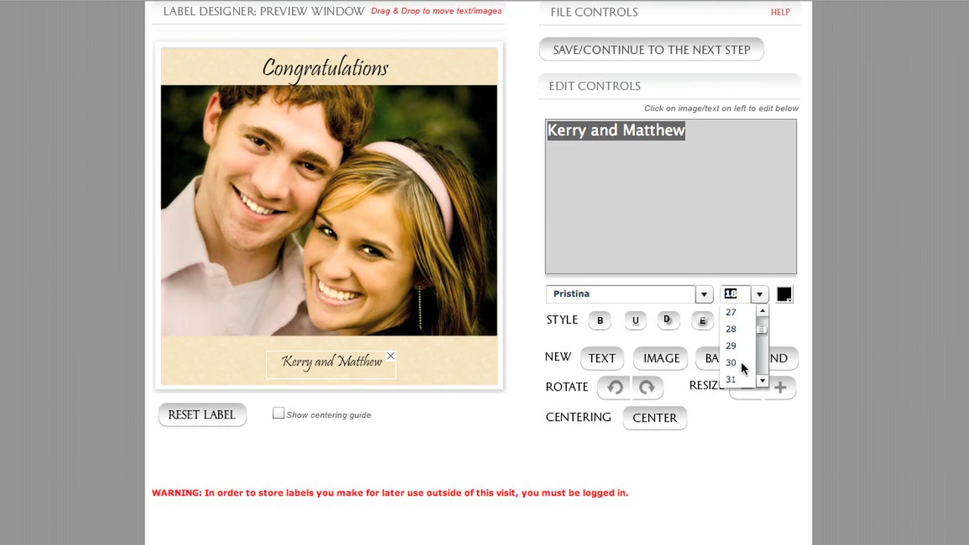
{"action": "left_click", "coordinate": [732, 363]}
{"action": "left_click_drag", "start_coordinate": [362, 371], "coordinate": [318, 370]}
{"action": "left_click", "coordinate": [277, 414]}
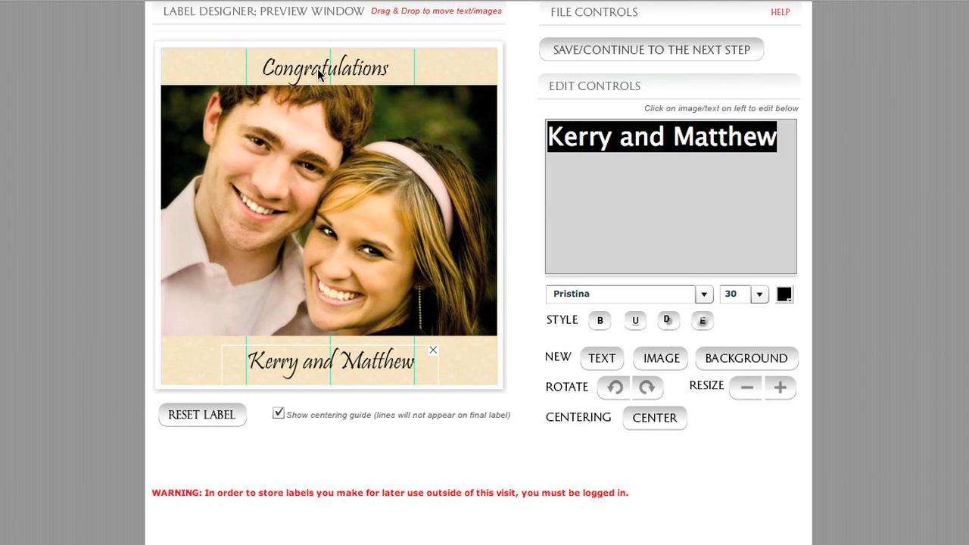
{"action": "left_click_drag", "start_coordinate": [317, 70], "coordinate": [323, 67]}
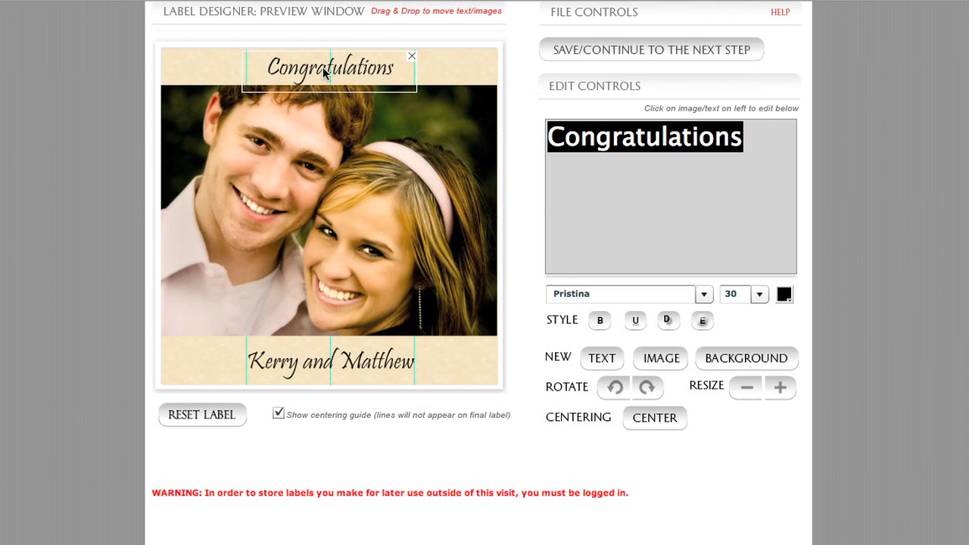
{"action": "left_click", "coordinate": [351, 362]}
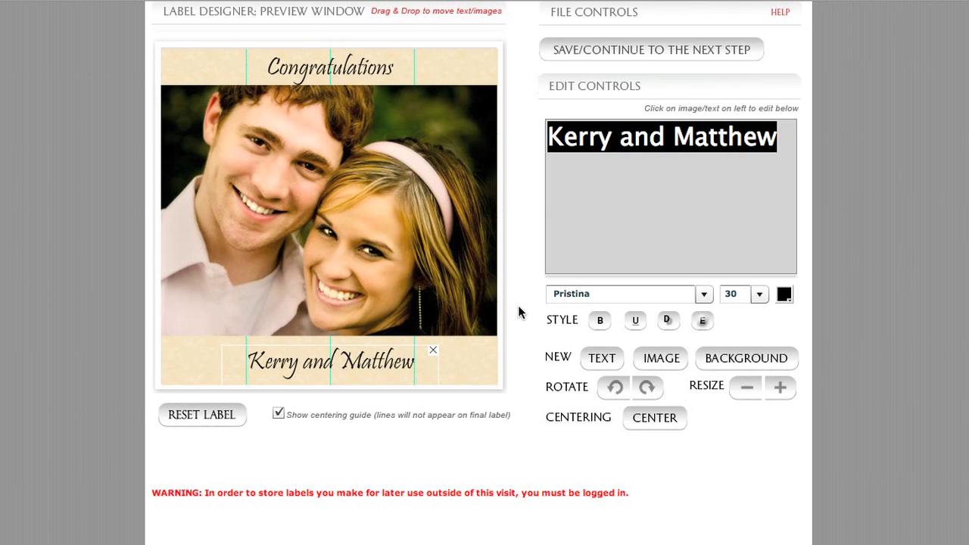
Step: Shrink the couple's photo three steps and move it toward the label centre
{"action": "left_click", "coordinate": [430, 258]}
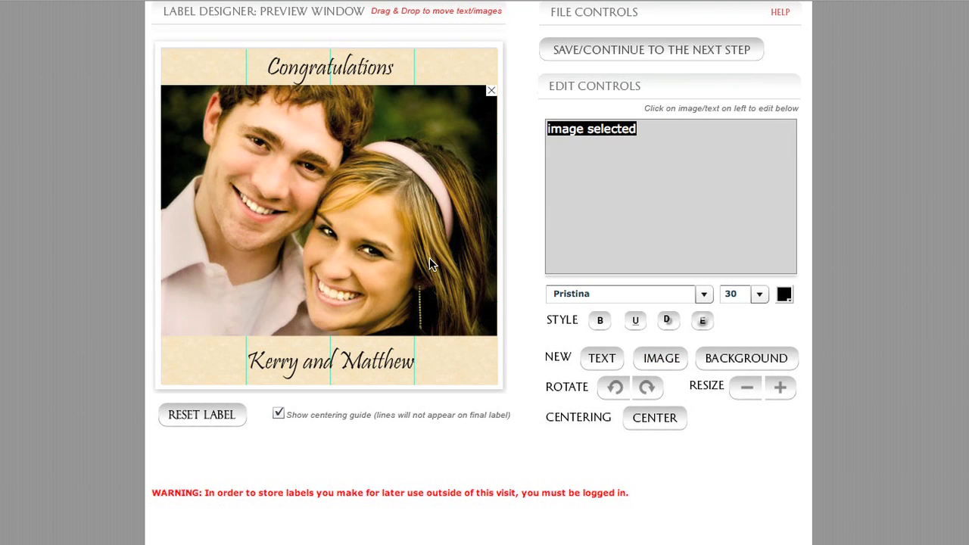
{"action": "left_click", "coordinate": [742, 391]}
{"action": "left_click", "coordinate": [741, 390]}
{"action": "left_click", "coordinate": [741, 391]}
{"action": "left_click_drag", "start_coordinate": [378, 228], "coordinate": [402, 243]}
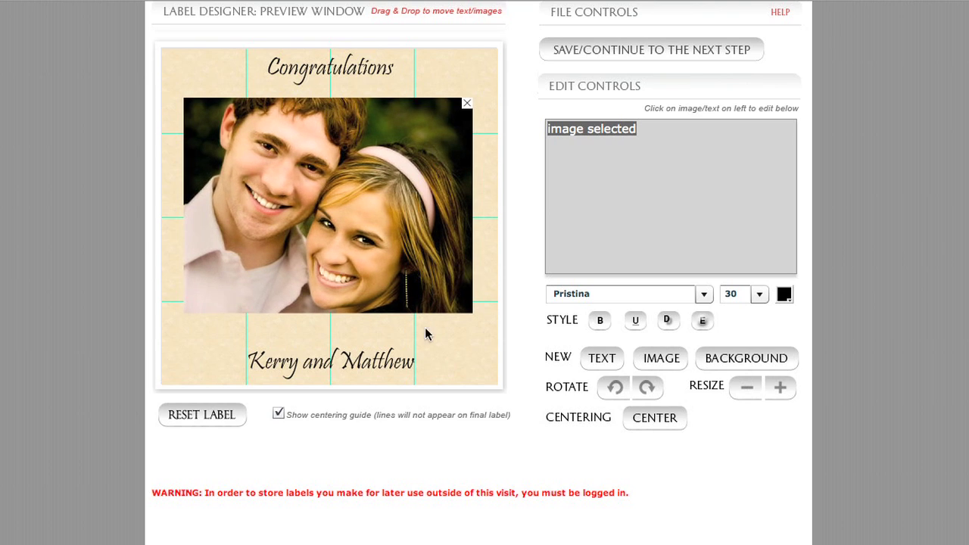
Step: Nudge Kerry and Matthew up, Congratulations down, and the photo into a balanced position
{"action": "left_click", "coordinate": [377, 361]}
{"action": "left_click_drag", "start_coordinate": [376, 361], "coordinate": [377, 350]}
{"action": "left_click", "coordinate": [354, 74]}
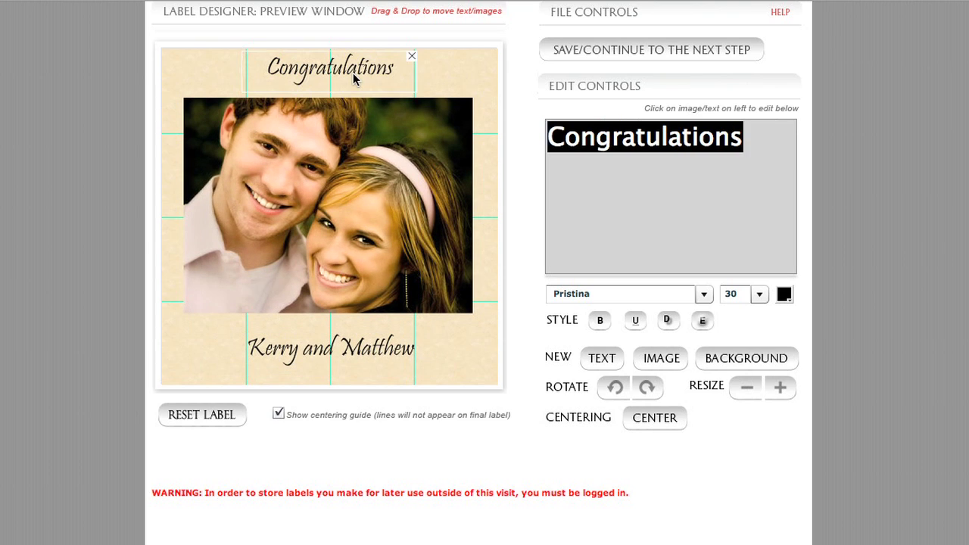
{"action": "left_click_drag", "start_coordinate": [355, 75], "coordinate": [358, 86]}
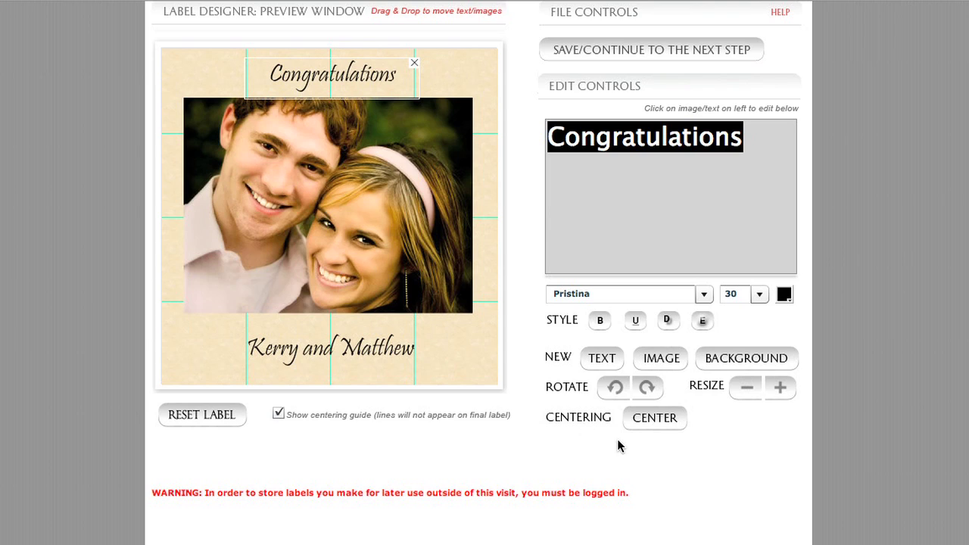
{"action": "left_click", "coordinate": [415, 227]}
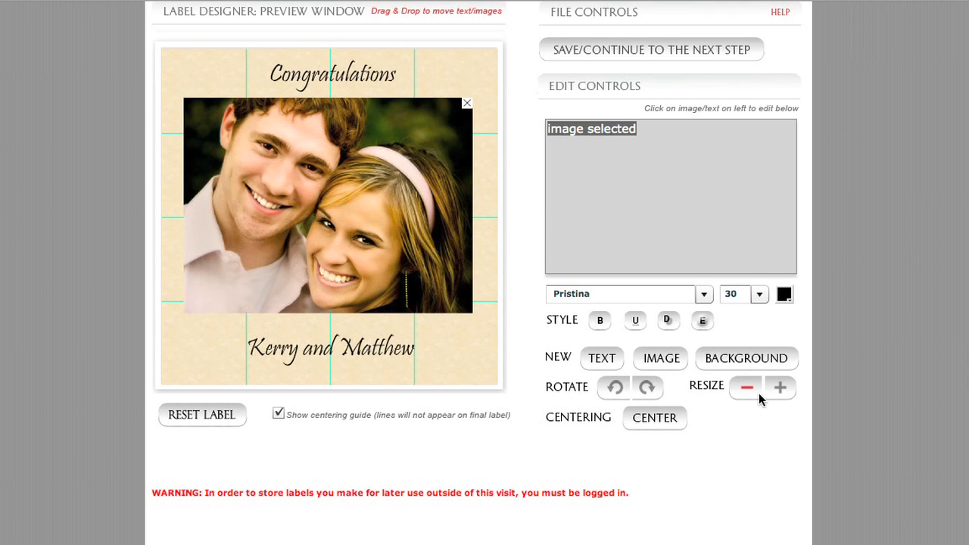
{"action": "left_click_drag", "start_coordinate": [332, 220], "coordinate": [331, 222]}
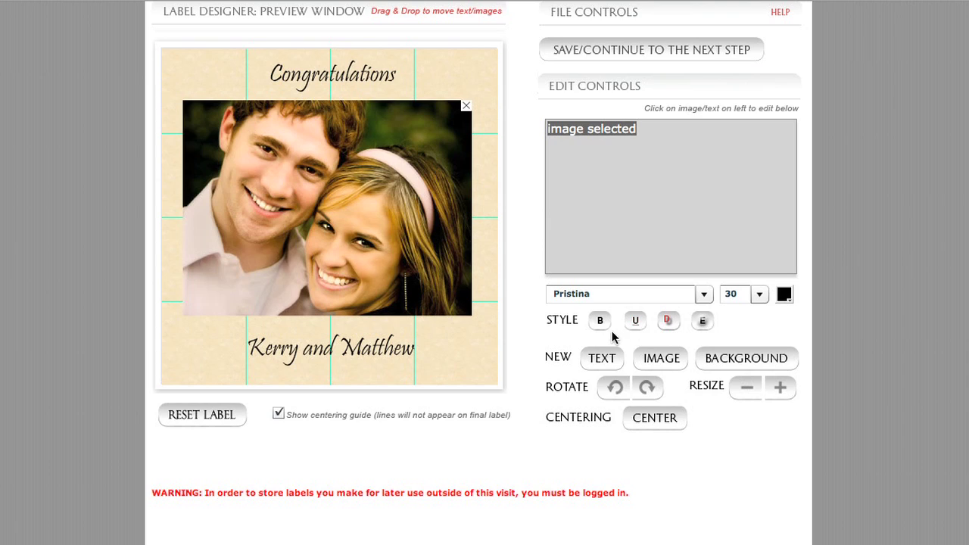
{"action": "left_click_drag", "start_coordinate": [368, 203], "coordinate": [371, 203]}
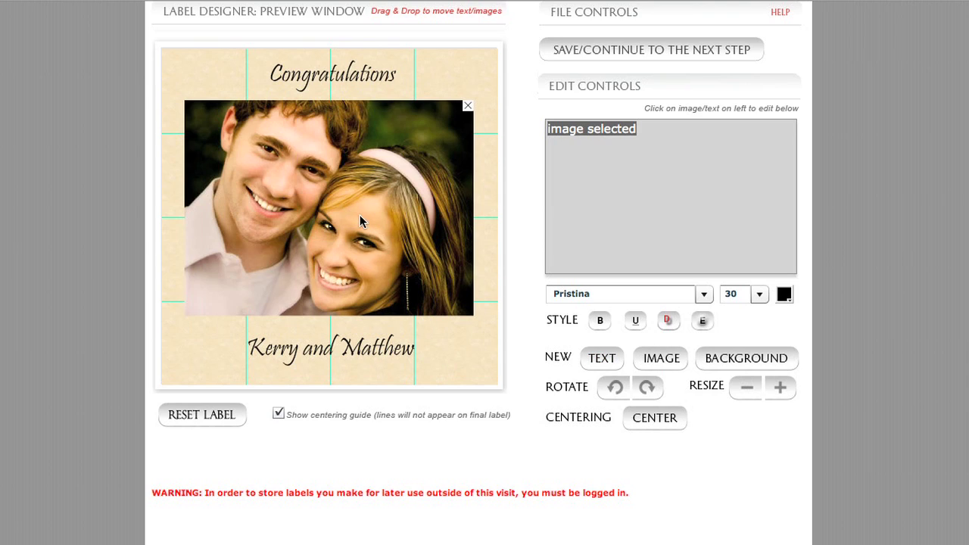
{"action": "left_click_drag", "start_coordinate": [331, 73], "coordinate": [331, 76]}
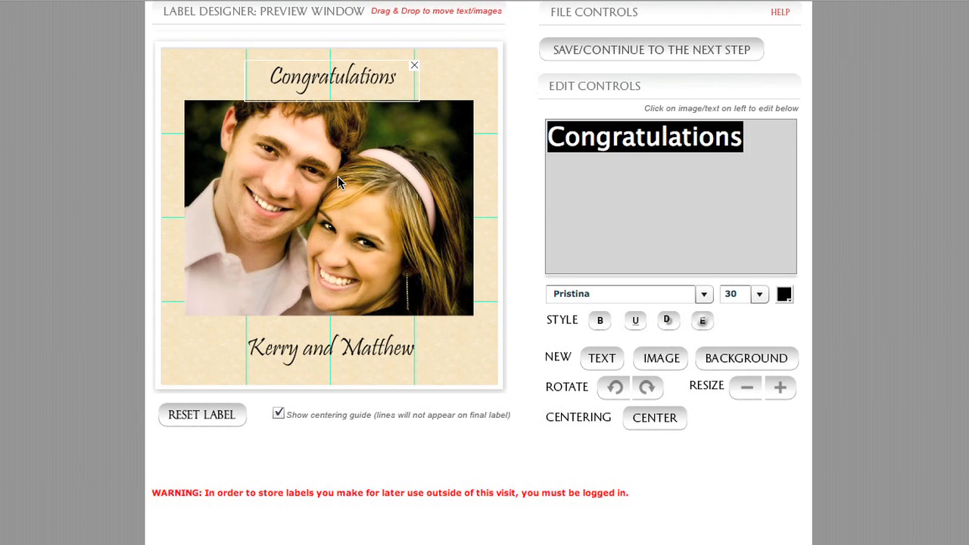
{"action": "left_click_drag", "start_coordinate": [338, 176], "coordinate": [338, 178]}
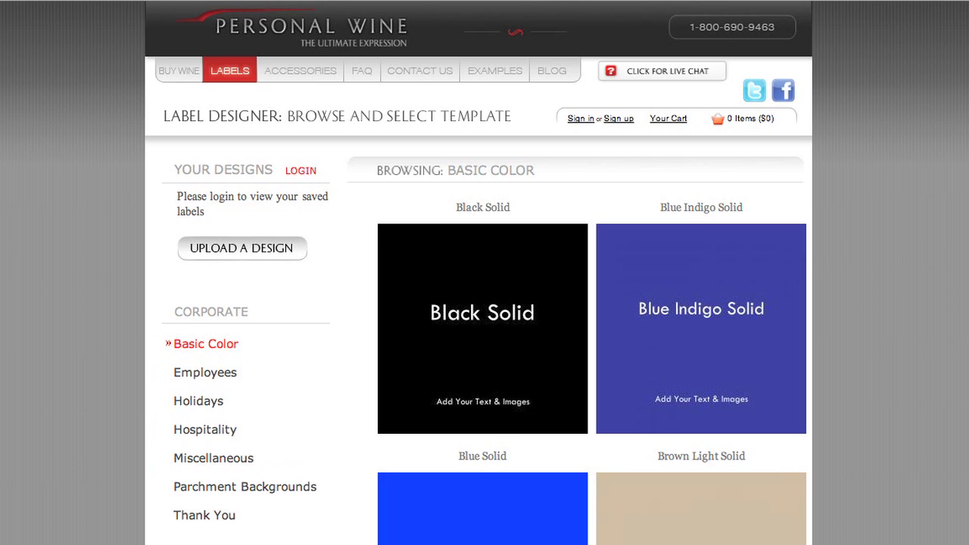
Step: Choose the Brown Medium Solid label template
{"action": "scroll", "coordinate": [299, 353], "scroll_direction": "down", "scroll_amount": 2}
{"action": "scroll", "coordinate": [303, 355], "scroll_direction": "down", "scroll_amount": 4}
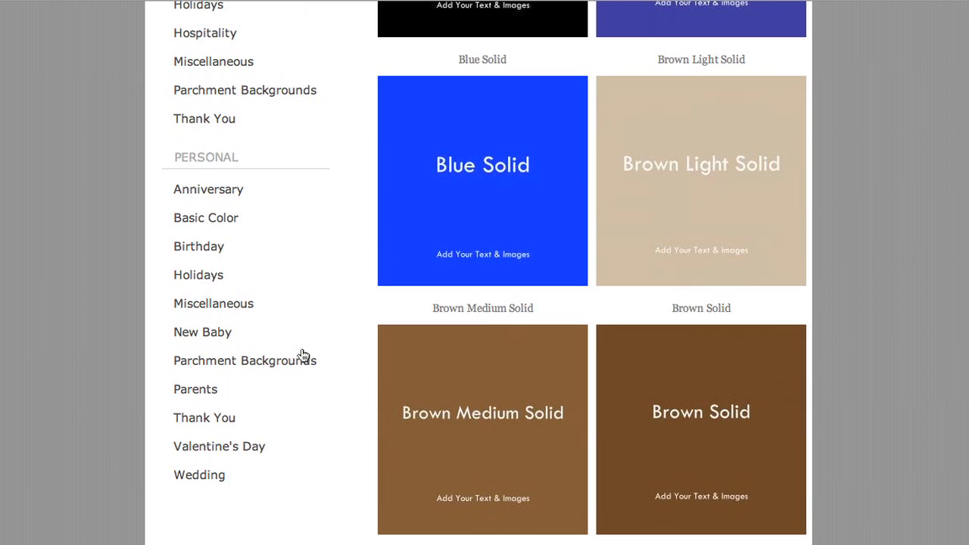
{"action": "left_click", "coordinate": [465, 368]}
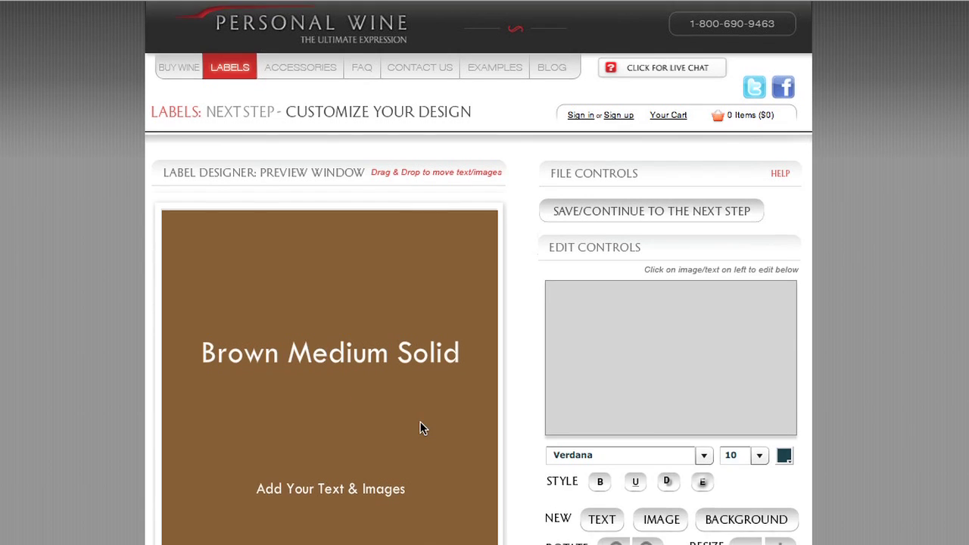
Step: Move the template's title to the top and the placeholder text to the bottom edge
{"action": "scroll", "coordinate": [373, 184], "scroll_direction": "down", "scroll_amount": 3}
{"action": "left_click", "coordinate": [374, 186]}
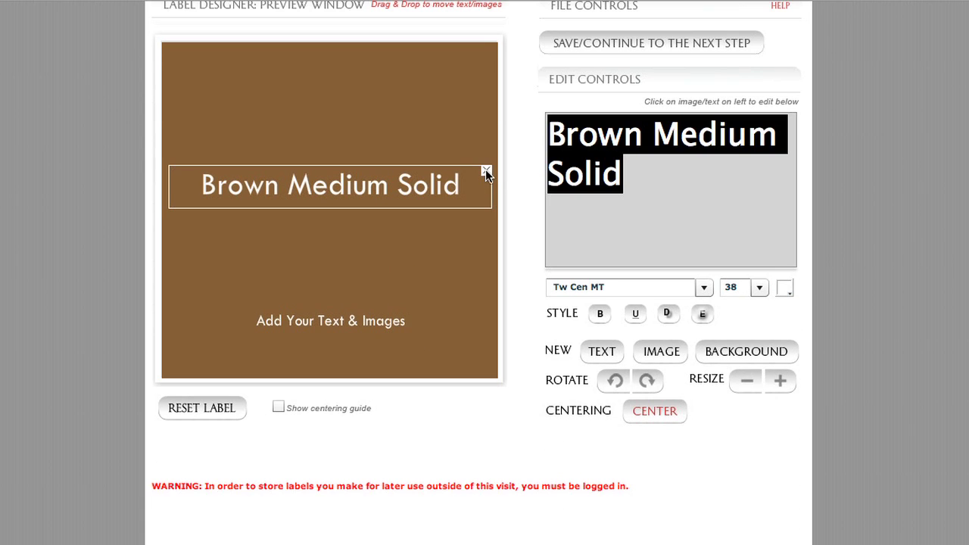
{"action": "left_click_drag", "start_coordinate": [418, 181], "coordinate": [406, 66]}
{"action": "left_click_drag", "start_coordinate": [385, 325], "coordinate": [383, 364]}
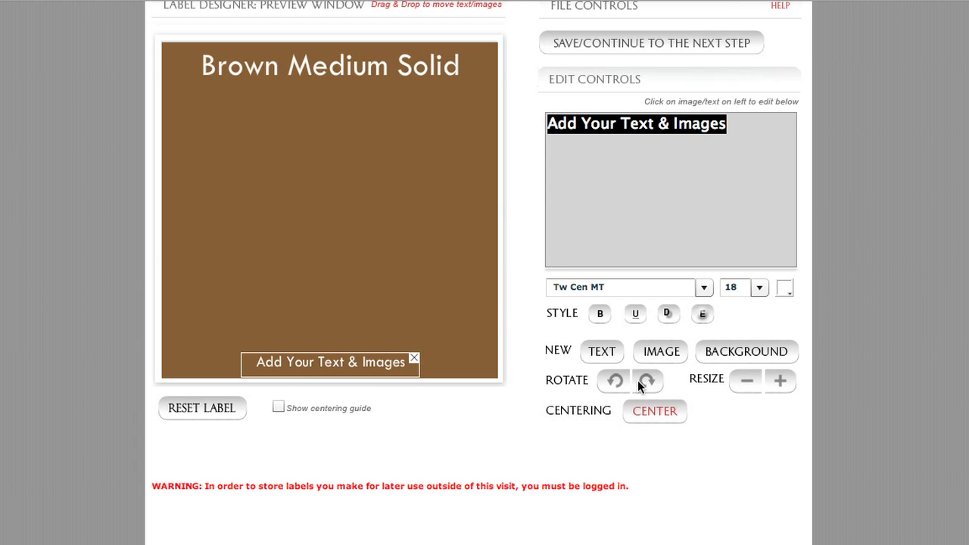
Step: Place HappyCouple.jpg from Pictures on the brown label and drag it below the title
{"action": "left_click", "coordinate": [667, 355]}
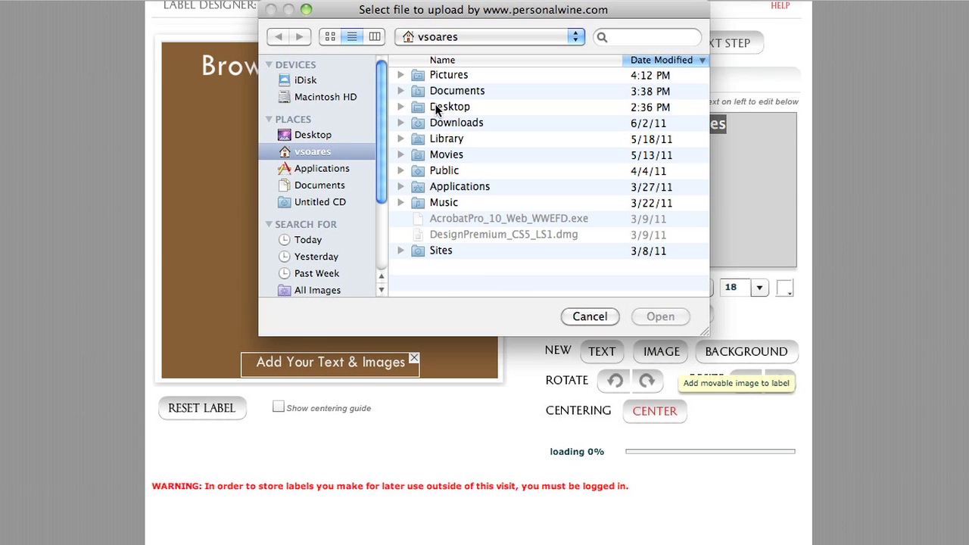
{"action": "left_click", "coordinate": [401, 74]}
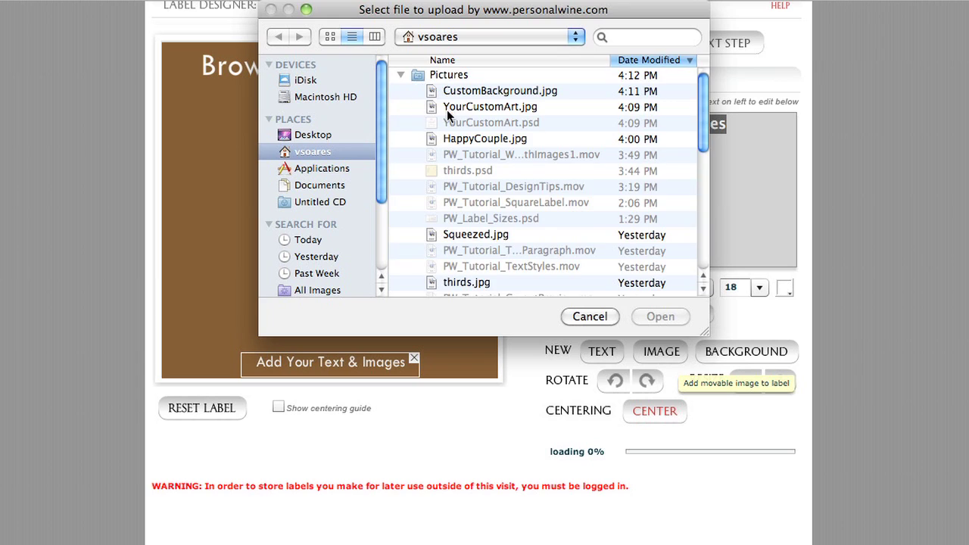
{"action": "left_click", "coordinate": [449, 140]}
{"action": "left_click", "coordinate": [661, 317]}
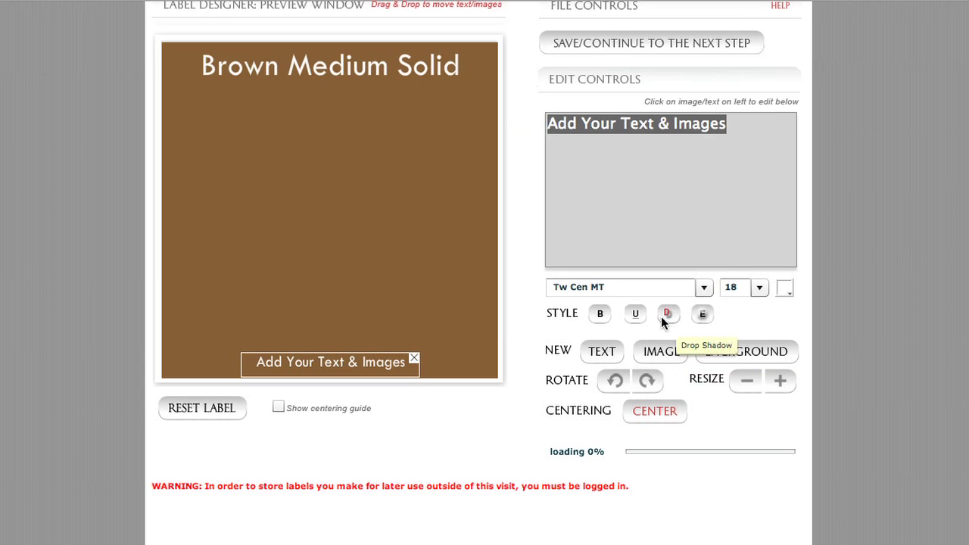
{"action": "left_click", "coordinate": [209, 91]}
{"action": "left_click_drag", "start_coordinate": [210, 103], "coordinate": [322, 180]}
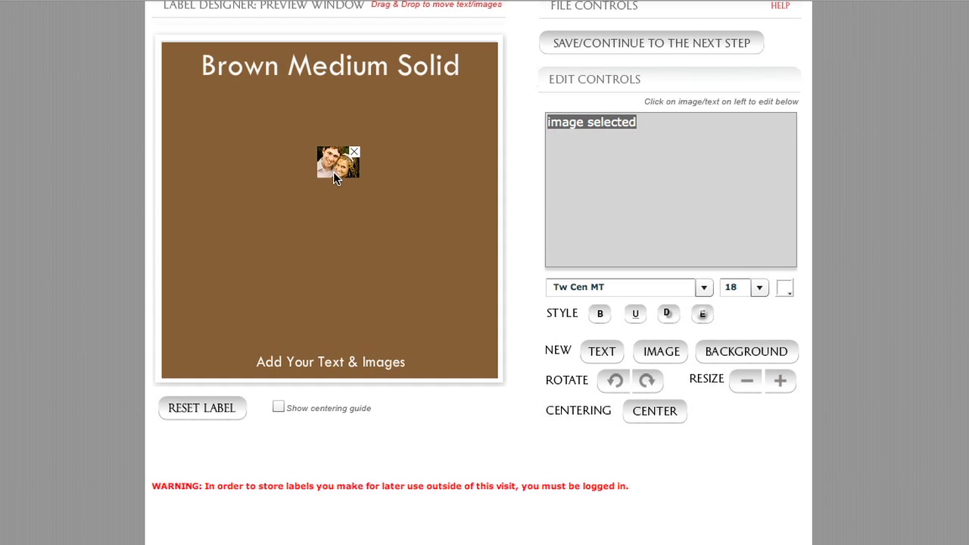
Step: Shift the couple photo up-left and start enlarging it with RESIZE +
{"action": "left_click_drag", "start_coordinate": [333, 170], "coordinate": [303, 173]}
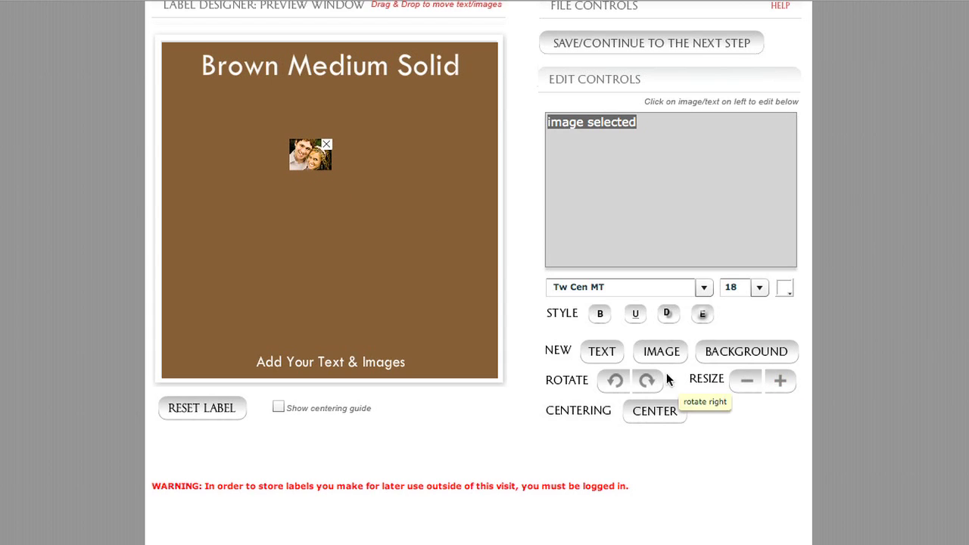
{"action": "left_click", "coordinate": [777, 384]}
{"action": "left_click", "coordinate": [777, 384]}
{"action": "left_click", "coordinate": [777, 384]}
{"action": "left_click", "coordinate": [778, 384]}
{"action": "left_click", "coordinate": [777, 384]}
{"action": "left_click", "coordinate": [777, 384]}
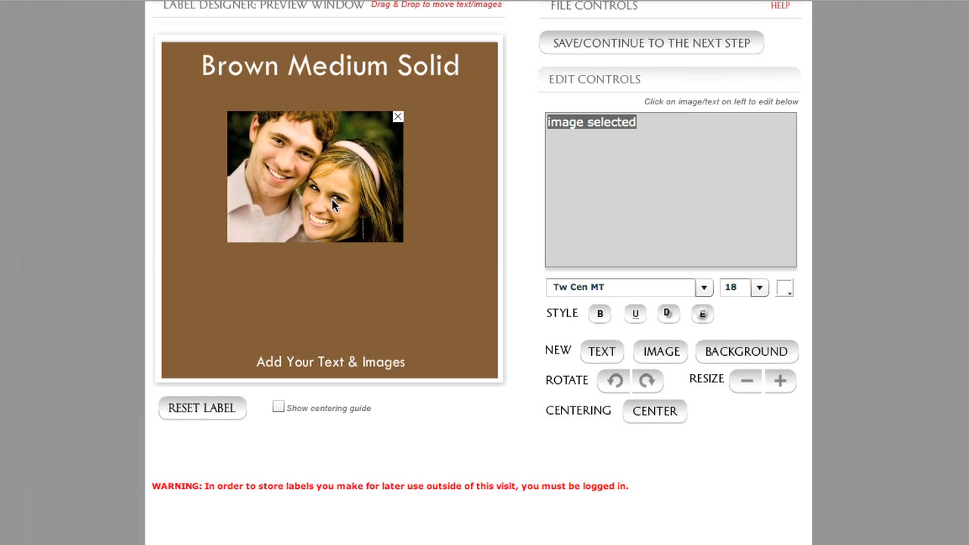
Step: Keep enlarging the photo, then position it up-left just beneath the title
{"action": "left_click", "coordinate": [780, 381]}
{"action": "left_click", "coordinate": [780, 381]}
{"action": "left_click", "coordinate": [780, 381]}
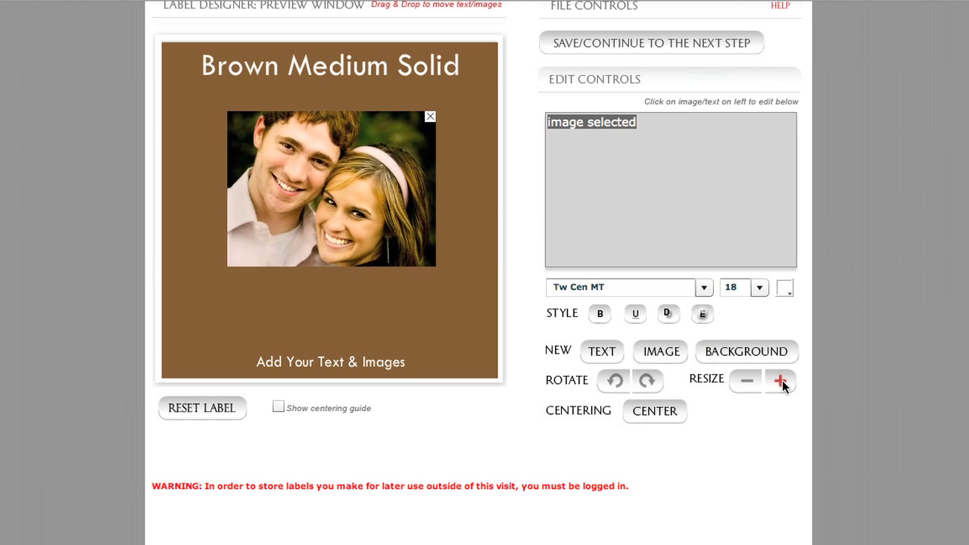
{"action": "left_click", "coordinate": [780, 381]}
{"action": "left_click", "coordinate": [781, 381]}
{"action": "left_click", "coordinate": [781, 381]}
{"action": "left_click", "coordinate": [781, 381]}
{"action": "left_click_drag", "start_coordinate": [465, 270], "coordinate": [431, 255]}
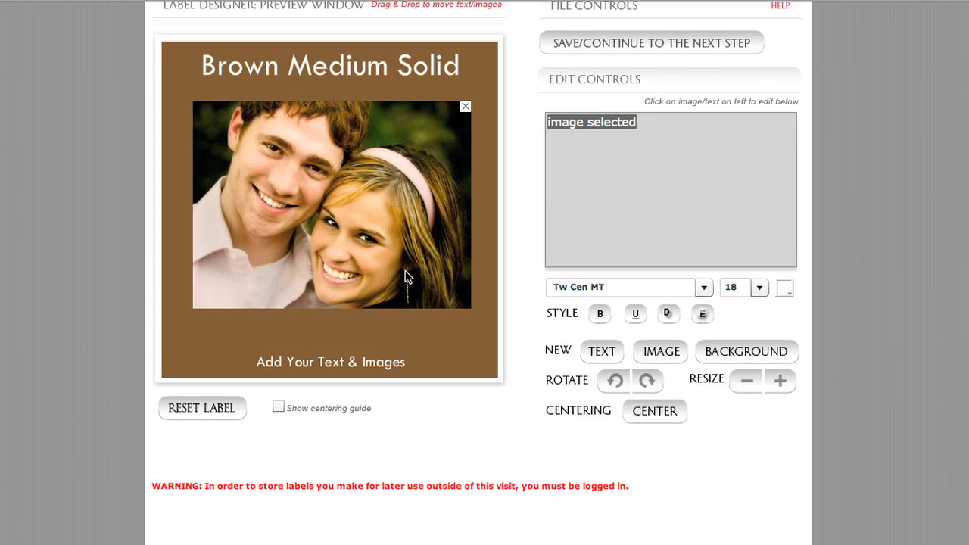
{"action": "left_click_drag", "start_coordinate": [406, 277], "coordinate": [404, 277]}
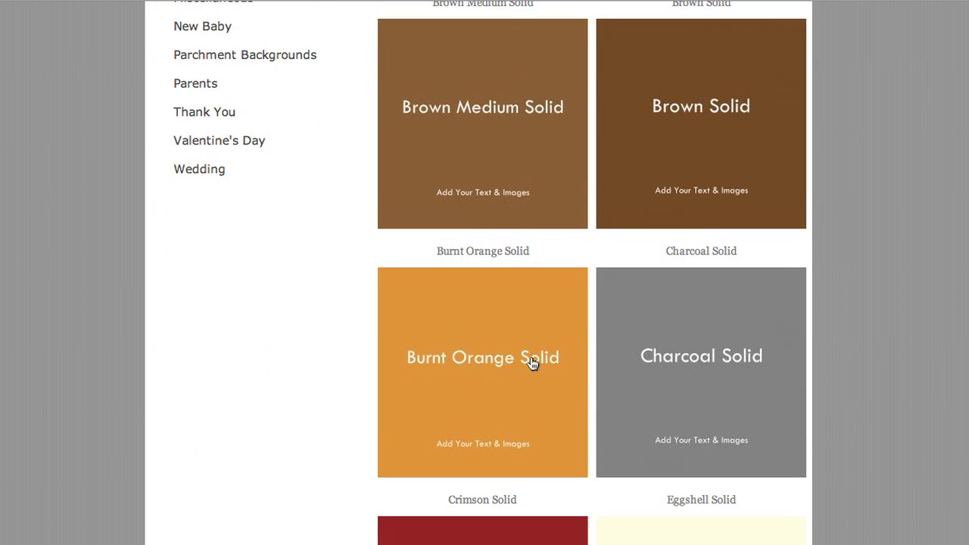
Step: Move the title to the top of the label and the placeholder text to the bottom
{"action": "scroll", "coordinate": [551, 383], "scroll_direction": "down", "scroll_amount": 2}
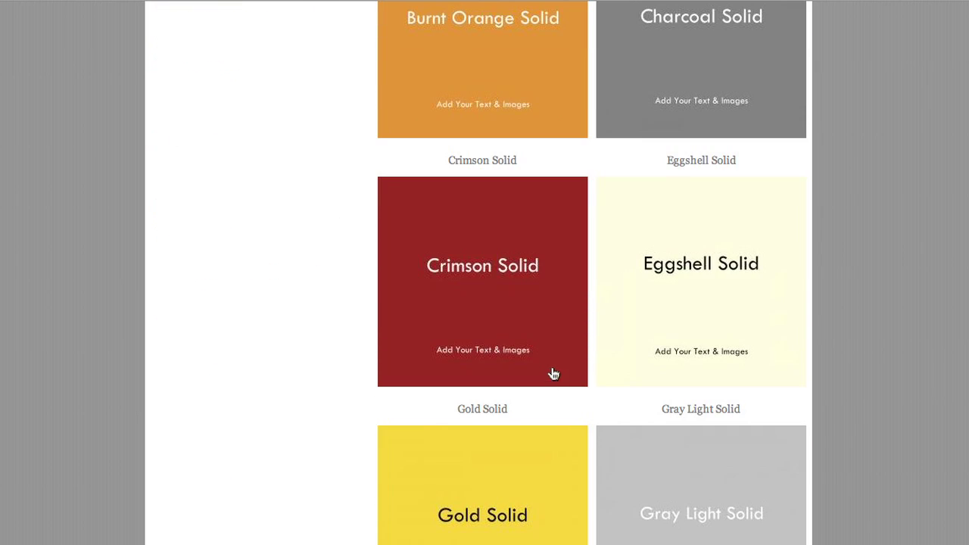
{"action": "scroll", "coordinate": [545, 327], "scroll_direction": "down", "scroll_amount": 1}
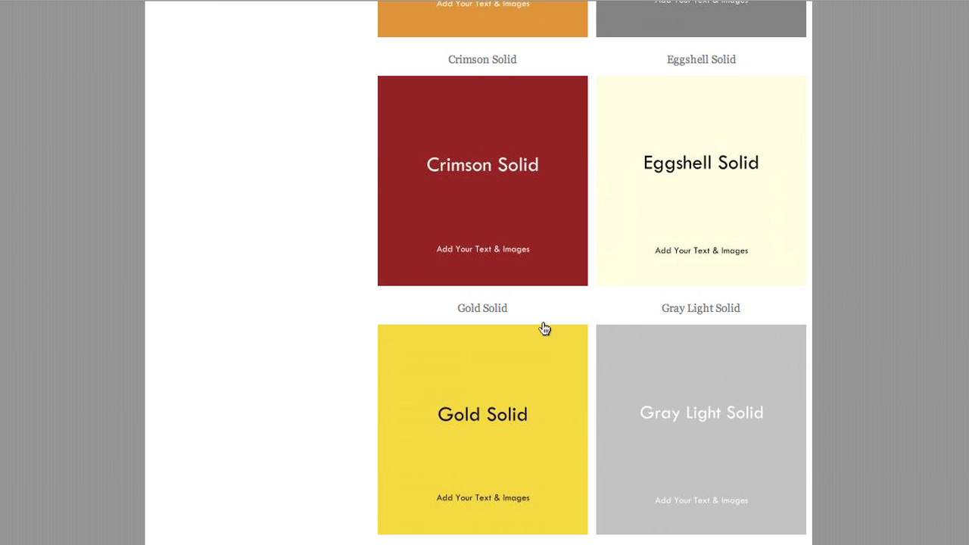
Step: Choose the Gray Light Solid label design from the template gallery
{"action": "left_click", "coordinate": [671, 415]}
{"action": "scroll", "coordinate": [671, 416], "scroll_direction": "down", "scroll_amount": 1}
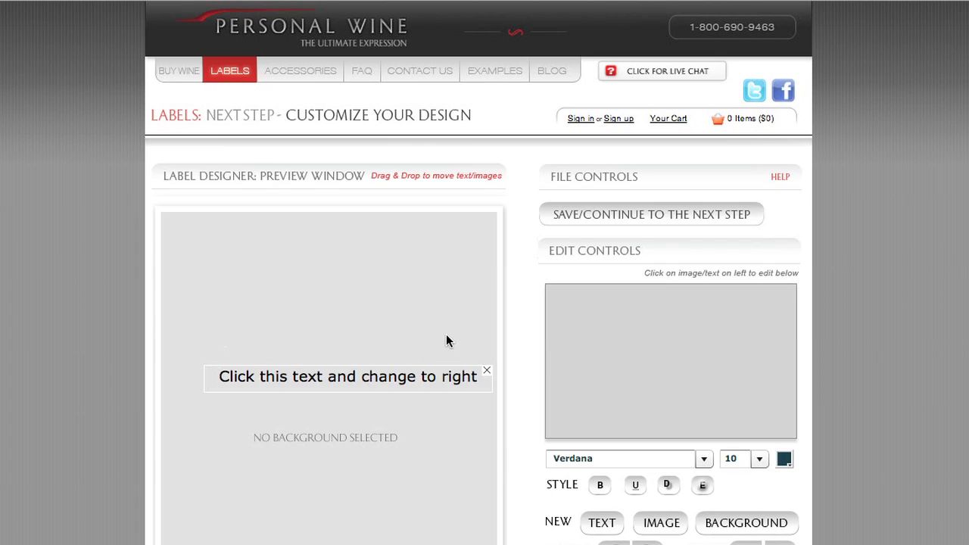
{"action": "scroll", "coordinate": [446, 394], "scroll_direction": "down", "scroll_amount": 1}
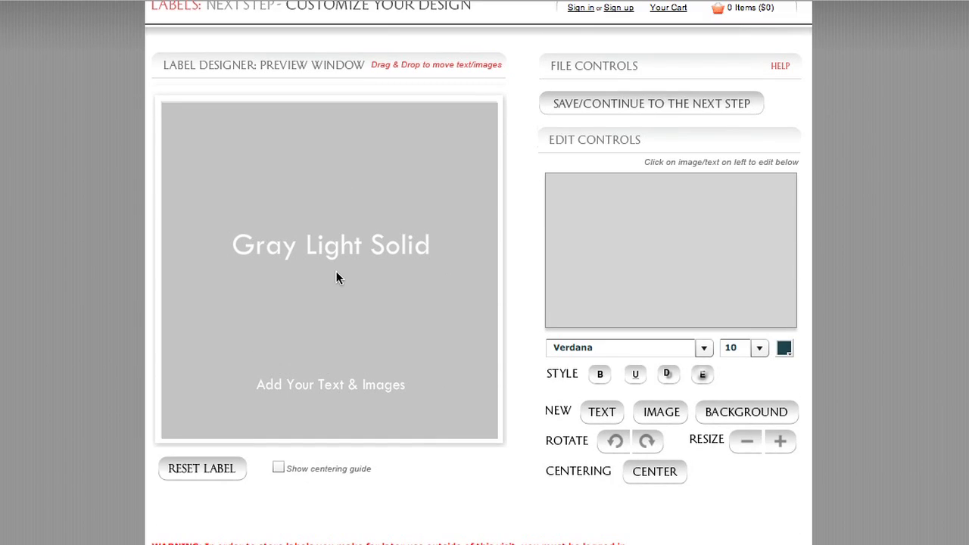
{"action": "left_click_drag", "start_coordinate": [338, 244], "coordinate": [340, 143]}
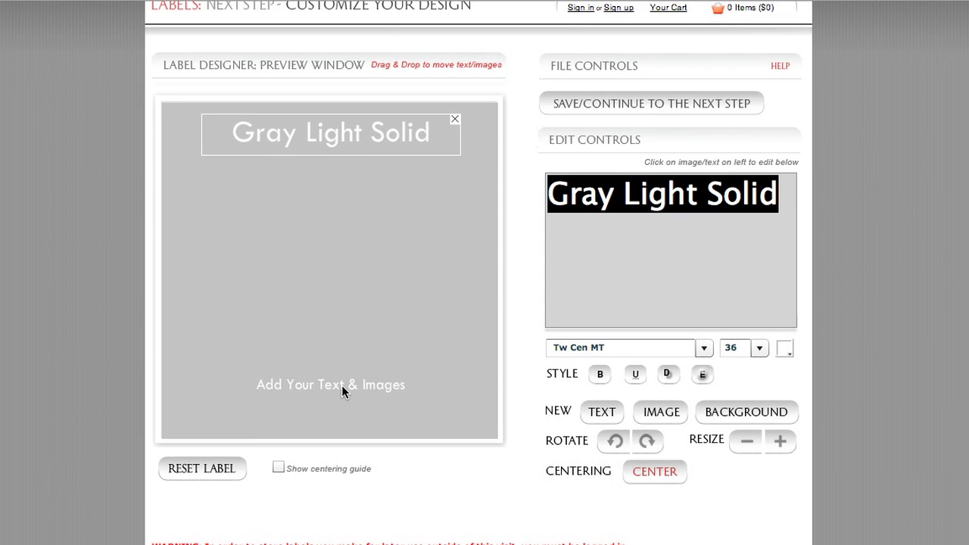
{"action": "left_click_drag", "start_coordinate": [342, 385], "coordinate": [339, 424]}
Step: Nudge the title up and upload YourCustomArt.jpg from Pictures onto the label
{"action": "left_click_drag", "start_coordinate": [288, 131], "coordinate": [287, 126]}
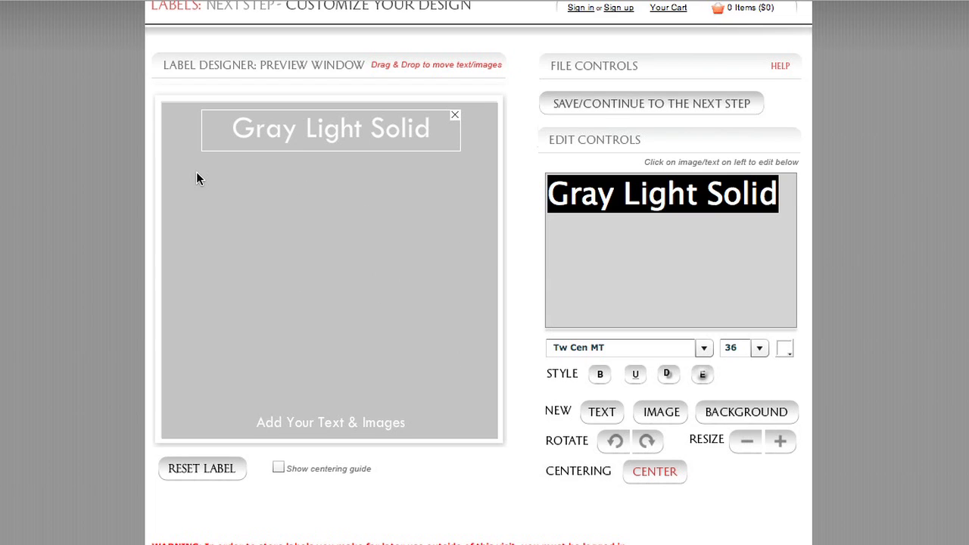
{"action": "left_click", "coordinate": [656, 411]}
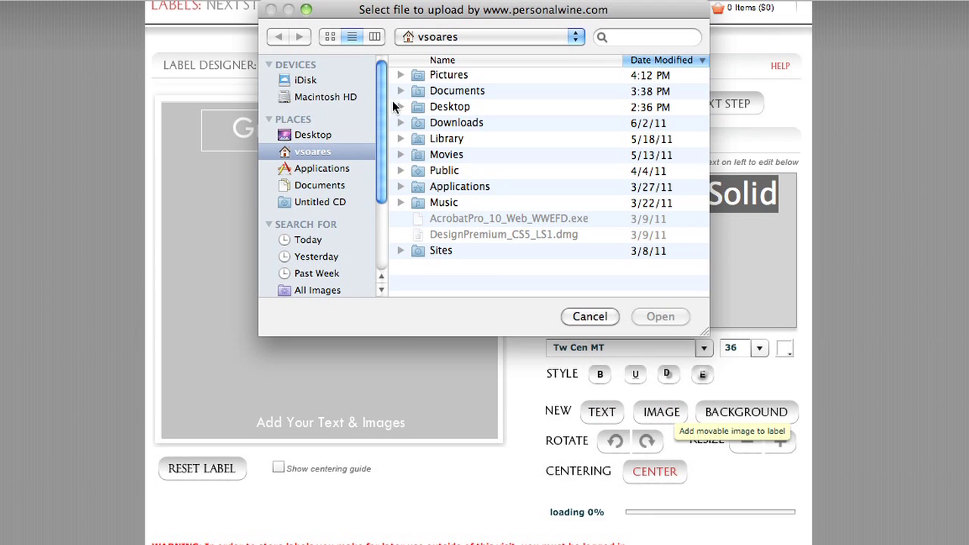
{"action": "left_click", "coordinate": [401, 75]}
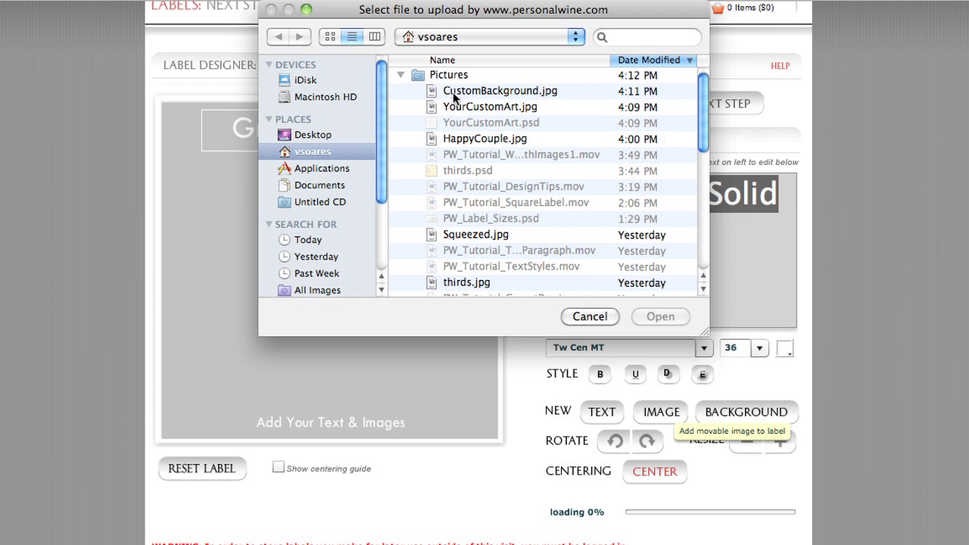
{"action": "left_click", "coordinate": [455, 94]}
{"action": "left_click", "coordinate": [485, 107]}
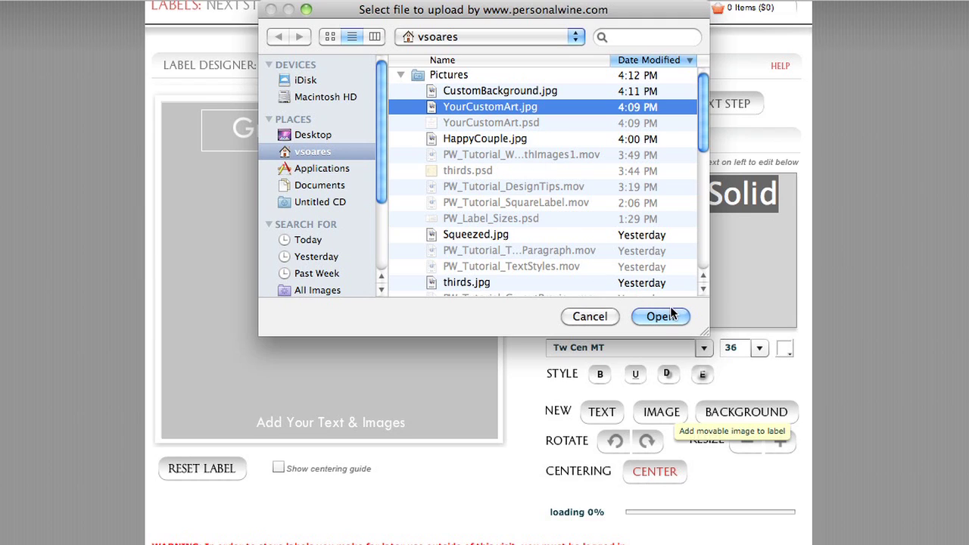
{"action": "left_click", "coordinate": [658, 316]}
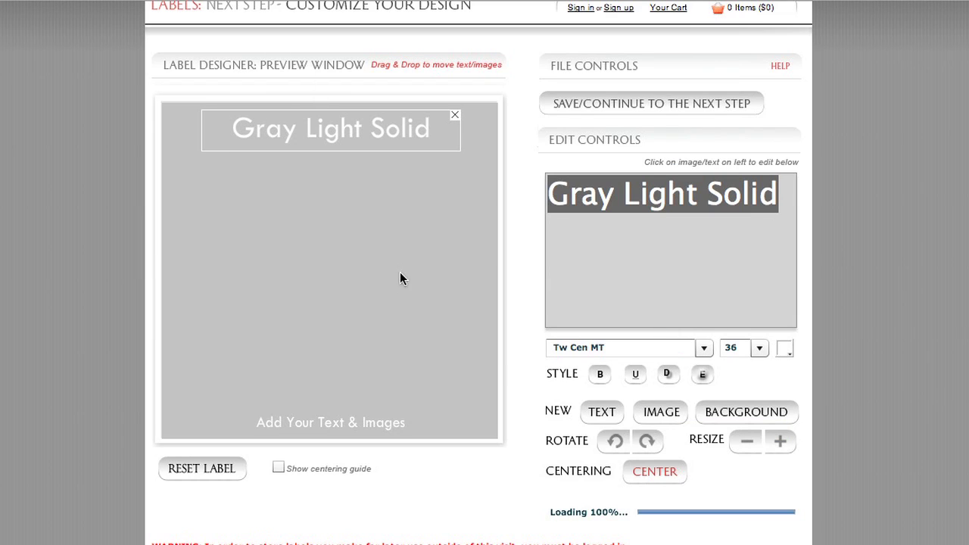
{"action": "left_click", "coordinate": [199, 110]}
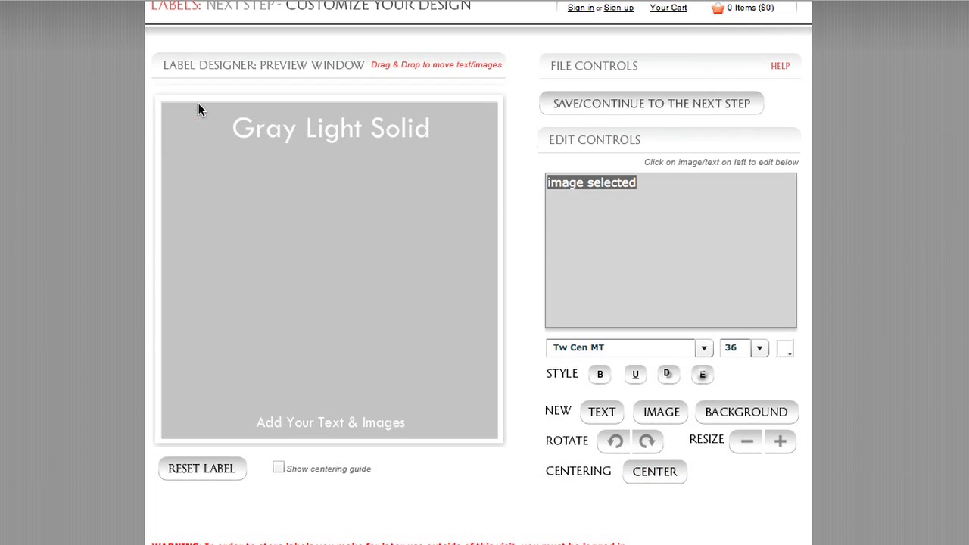
Step: Upload the couple's photo from the Pictures folder onto the label
{"action": "left_click", "coordinate": [661, 412]}
{"action": "left_click", "coordinate": [401, 75]}
{"action": "left_click", "coordinate": [473, 91]}
{"action": "left_click", "coordinate": [660, 317]}
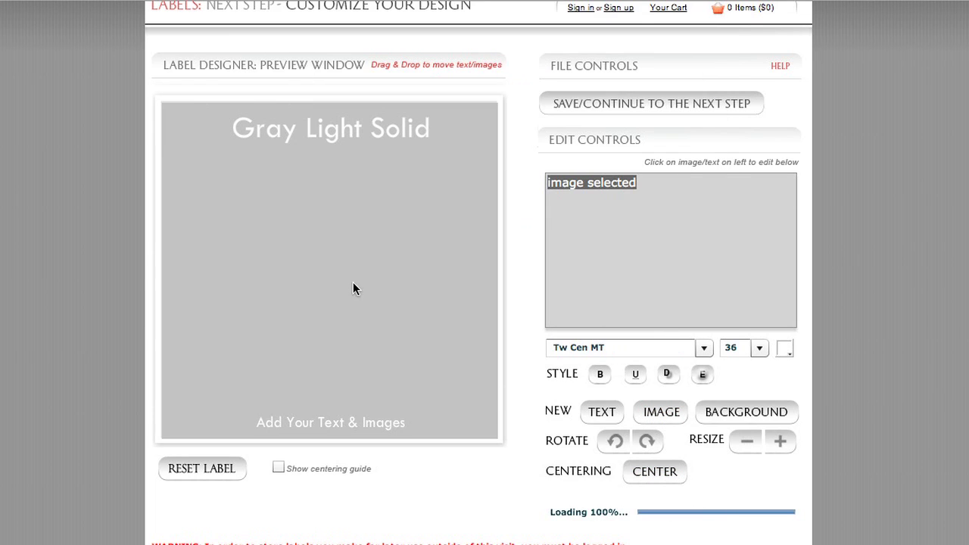
Step: Place the couple photo just below the title and start enlarging it
{"action": "left_click_drag", "start_coordinate": [193, 126], "coordinate": [193, 175]}
{"action": "left_click", "coordinate": [772, 444]}
{"action": "left_click", "coordinate": [772, 443]}
{"action": "left_click", "coordinate": [772, 444]}
{"action": "left_click", "coordinate": [772, 442]}
{"action": "left_click", "coordinate": [772, 442]}
{"action": "left_click", "coordinate": [773, 443]}
{"action": "left_click", "coordinate": [773, 443]}
{"action": "left_click", "coordinate": [781, 437]}
{"action": "left_click", "coordinate": [781, 438]}
{"action": "left_click", "coordinate": [781, 437]}
{"action": "left_click", "coordinate": [780, 439]}
{"action": "left_click", "coordinate": [781, 441]}
Step: Grow the photo to the label's full width, then nudge it up under the title
{"action": "left_click", "coordinate": [781, 443]}
{"action": "left_click", "coordinate": [781, 444]}
{"action": "left_click", "coordinate": [781, 444]}
{"action": "left_click", "coordinate": [781, 444]}
{"action": "left_click", "coordinate": [781, 444]}
{"action": "left_click", "coordinate": [780, 444]}
{"action": "left_click", "coordinate": [781, 444]}
{"action": "left_click", "coordinate": [781, 443]}
{"action": "left_click", "coordinate": [781, 444]}
{"action": "left_click", "coordinate": [780, 444]}
{"action": "left_click", "coordinate": [781, 444]}
{"action": "left_click", "coordinate": [781, 444]}
{"action": "left_click", "coordinate": [781, 444]}
{"action": "left_click", "coordinate": [781, 443]}
{"action": "left_click", "coordinate": [781, 444]}
{"action": "left_click", "coordinate": [781, 444]}
{"action": "left_click", "coordinate": [781, 443]}
{"action": "left_click", "coordinate": [781, 443]}
{"action": "left_click", "coordinate": [781, 443]}
{"action": "left_click", "coordinate": [781, 443]}
{"action": "left_click", "coordinate": [781, 444]}
{"action": "left_click", "coordinate": [781, 444]}
{"action": "left_click", "coordinate": [780, 444]}
{"action": "left_click", "coordinate": [781, 443]}
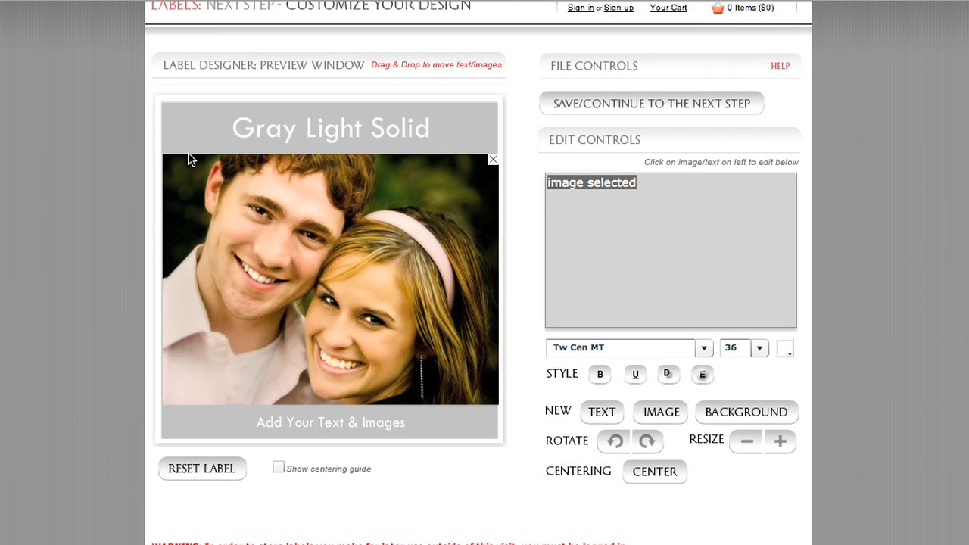
{"action": "left_click_drag", "start_coordinate": [386, 304], "coordinate": [387, 299]}
{"action": "left_click_drag", "start_coordinate": [387, 332], "coordinate": [387, 328]}
Step: Change the title text to 'Congratulations' at font size 24
{"action": "left_click", "coordinate": [361, 144]}
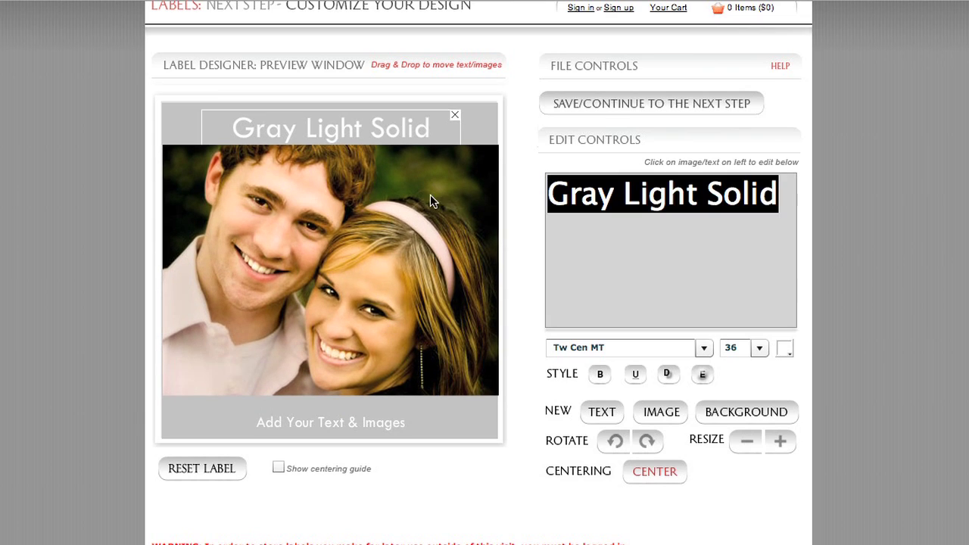
{"action": "left_click", "coordinate": [759, 348]}
{"action": "scroll", "coordinate": [761, 378], "scroll_direction": "up", "scroll_amount": 5}
{"action": "left_click", "coordinate": [731, 365]}
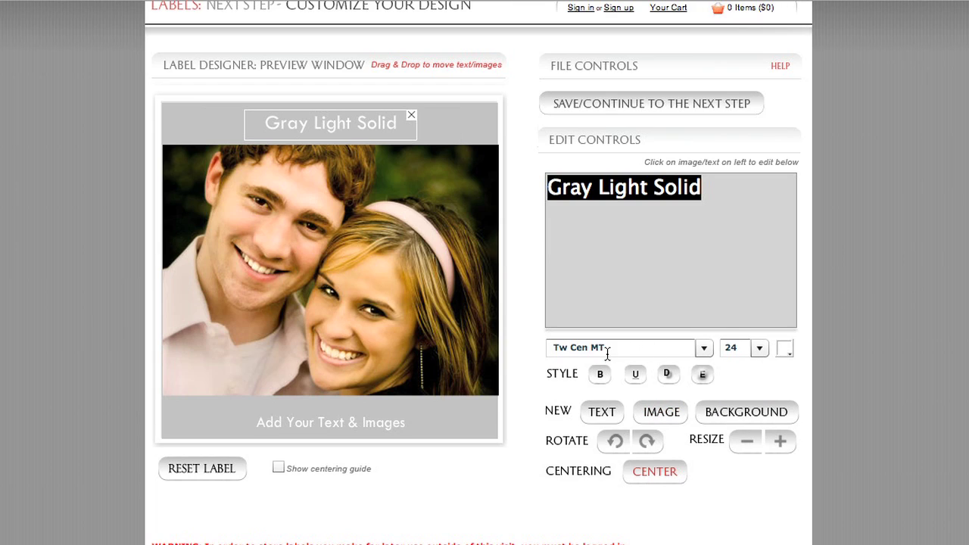
{"action": "type", "text": "Cong"}
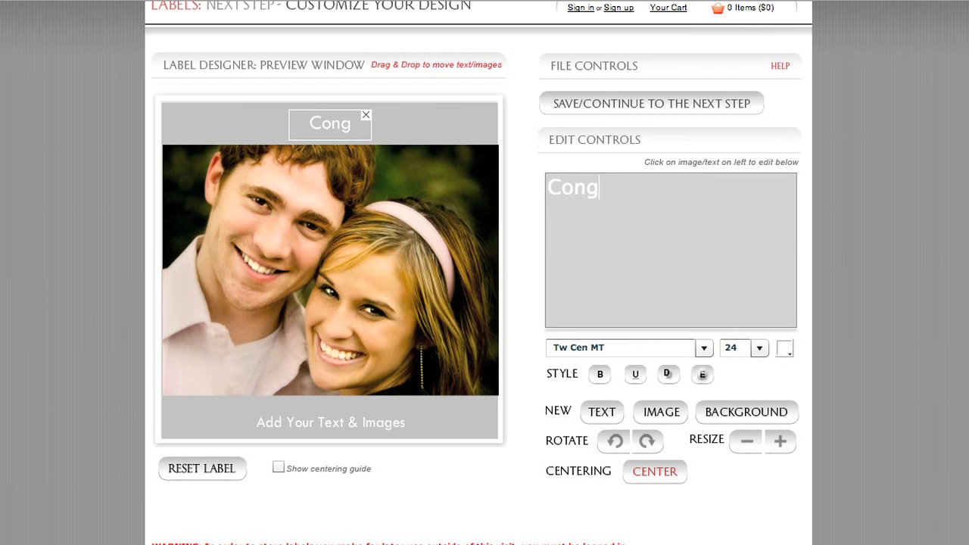
{"action": "type", "text": "ratulations"}
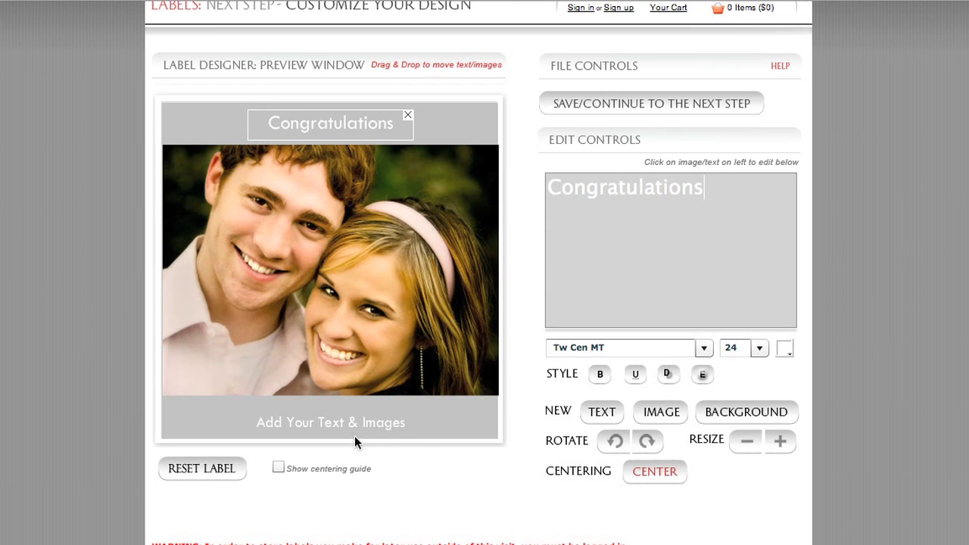
Step: Replace the bottom placeholder with 'Kerry and Matthew' at font size 25
{"action": "left_click", "coordinate": [358, 426]}
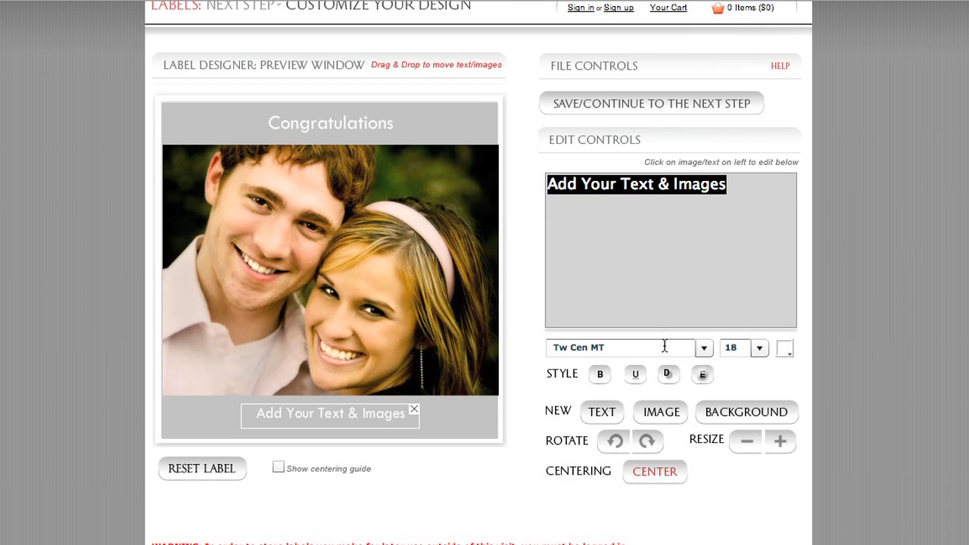
{"action": "type", "text": "K"}
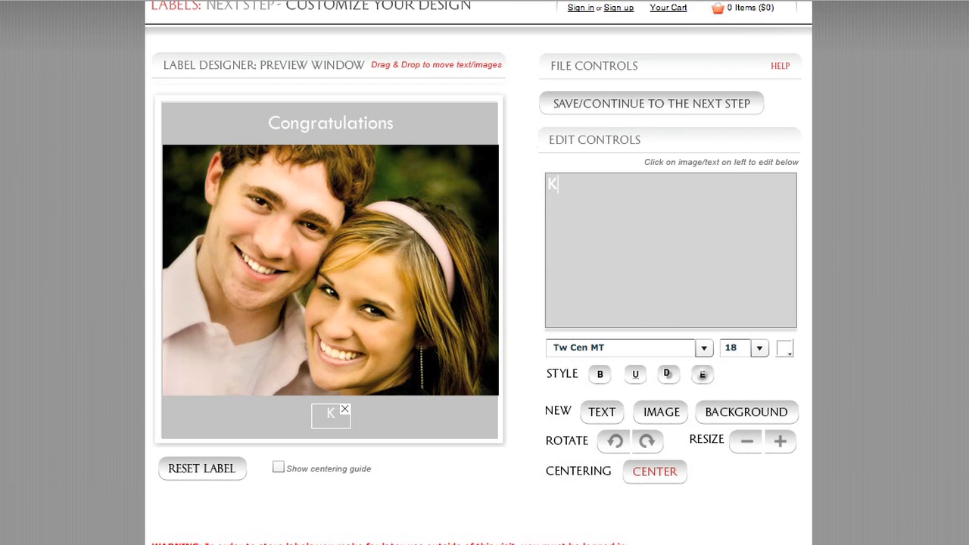
{"action": "type", "text": "erry and "}
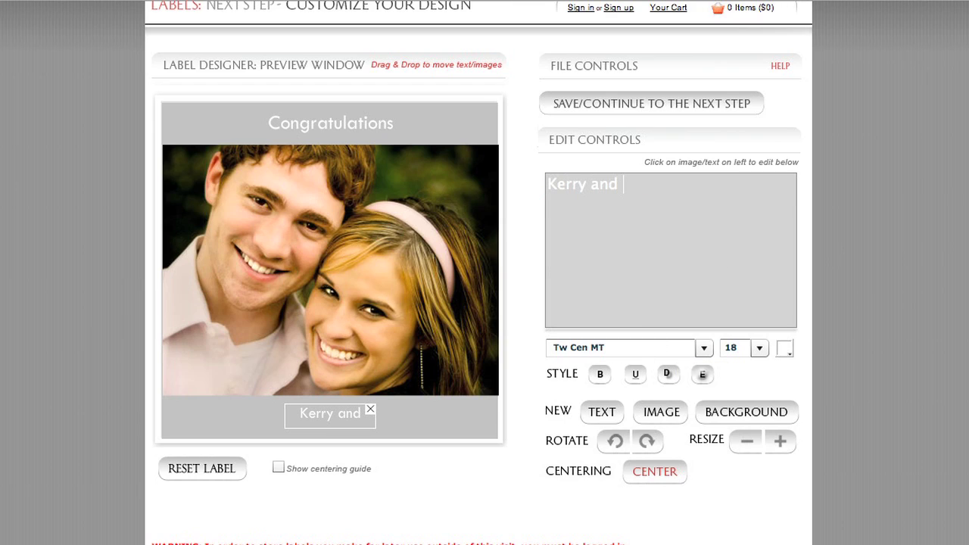
{"action": "type", "text": "Matthew"}
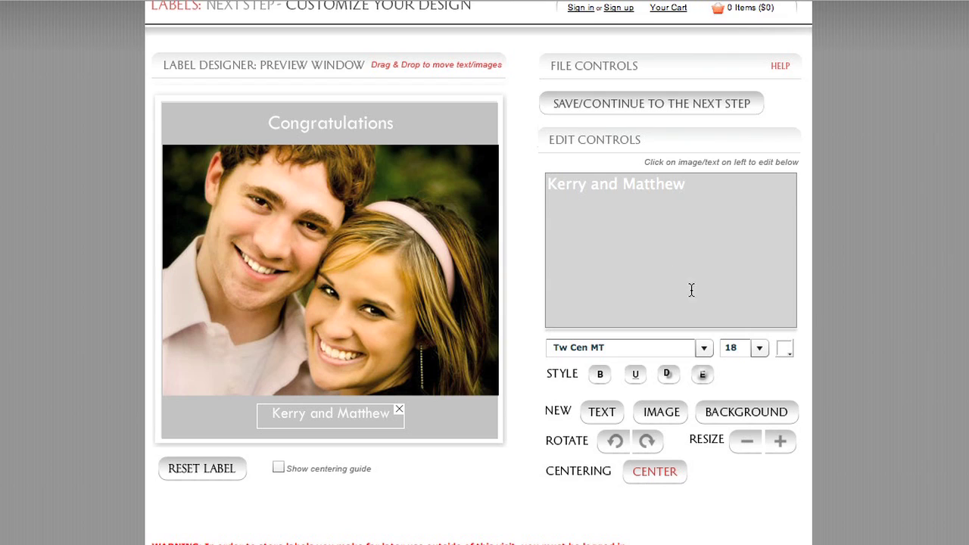
{"action": "left_click", "coordinate": [760, 348]}
{"action": "left_click", "coordinate": [762, 407]}
{"action": "left_click", "coordinate": [408, 428]}
{"action": "left_click", "coordinate": [357, 421]}
{"action": "left_click", "coordinate": [760, 348]}
{"action": "left_click", "coordinate": [763, 411]}
{"action": "left_click", "coordinate": [731, 416]}
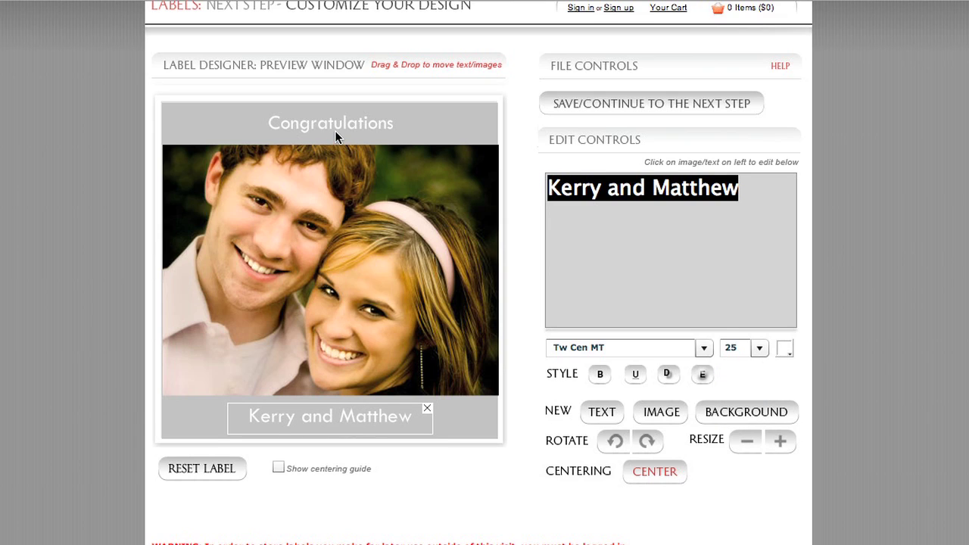
Step: Set 'Congratulations' in the Coronet font
{"action": "left_click", "coordinate": [335, 130]}
{"action": "left_click", "coordinate": [371, 414]}
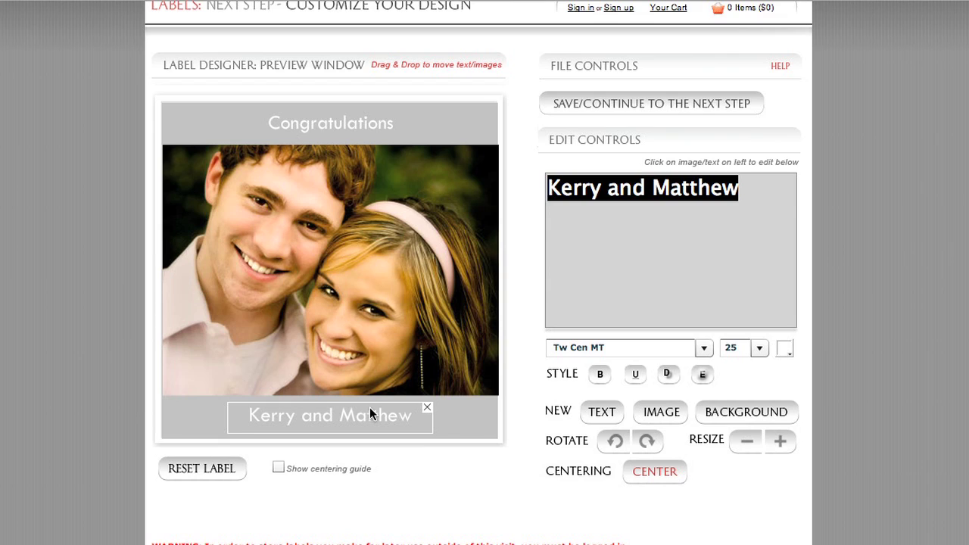
{"action": "left_click", "coordinate": [360, 120]}
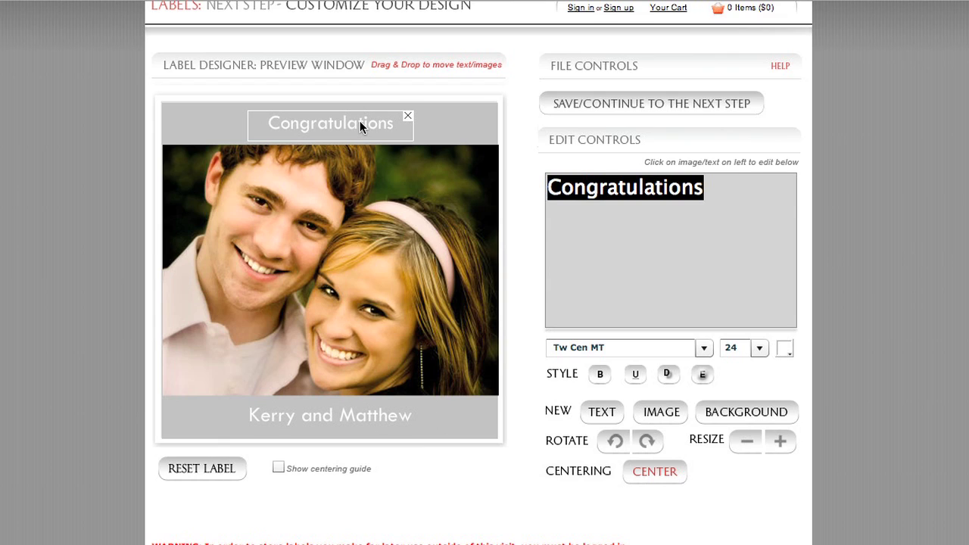
{"action": "left_click", "coordinate": [703, 348]}
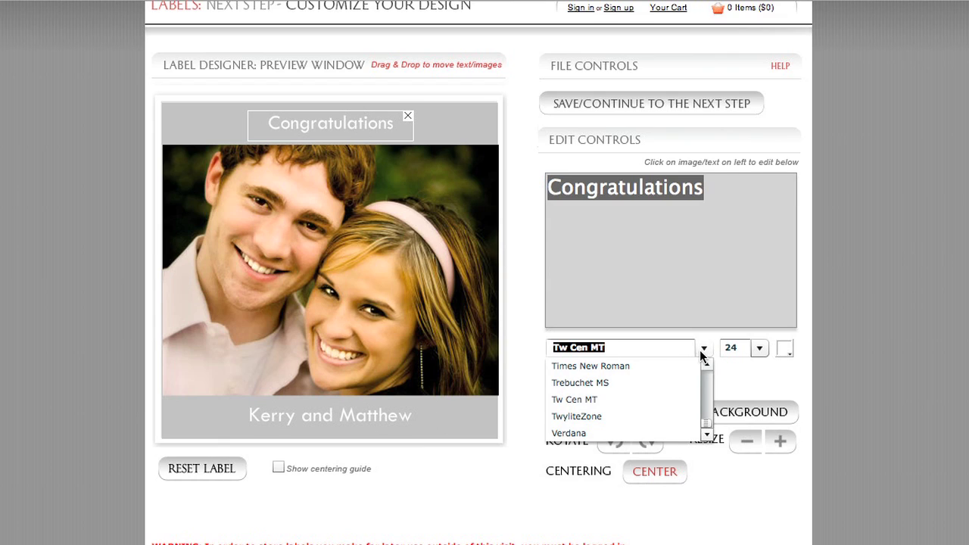
{"action": "scroll", "coordinate": [711, 387], "scroll_direction": "up", "scroll_amount": 7}
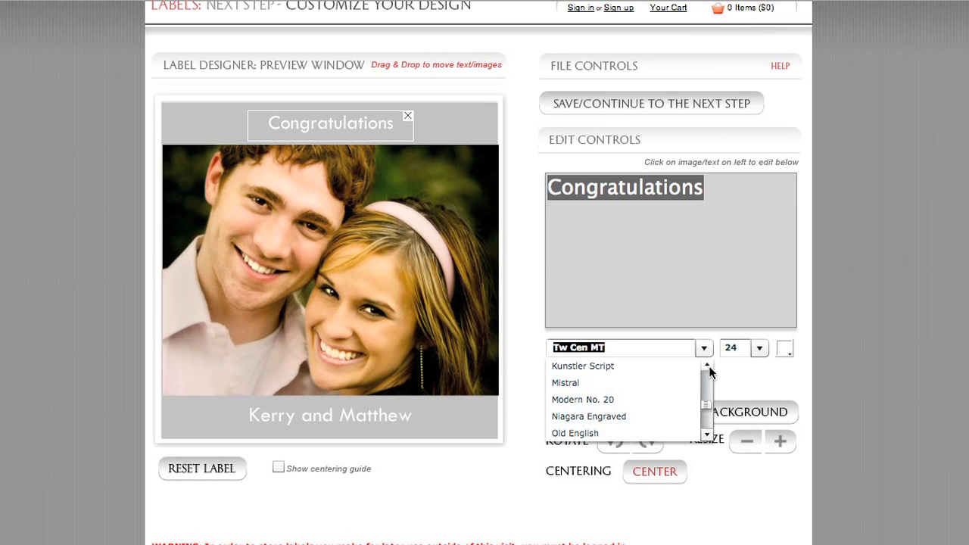
{"action": "scroll", "coordinate": [711, 371], "scroll_direction": "up", "scroll_amount": 6}
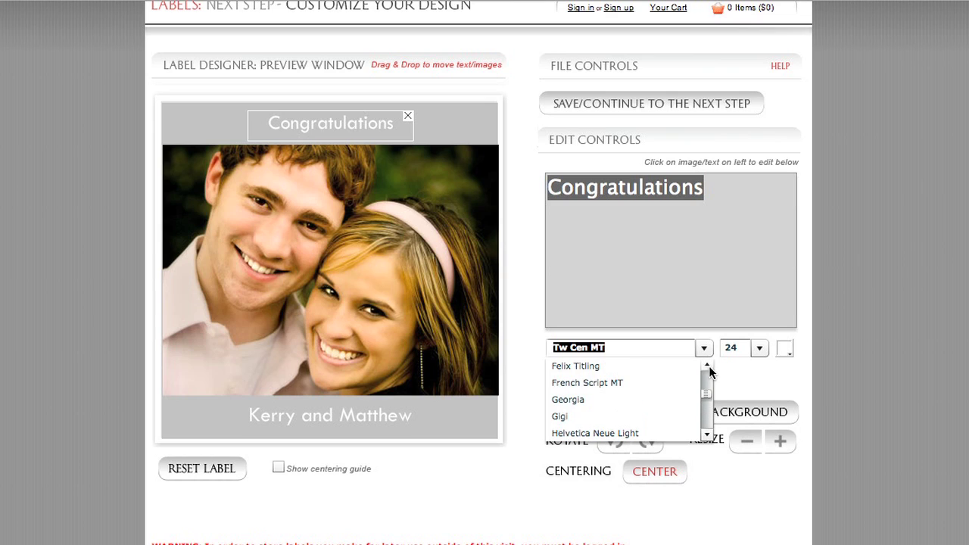
{"action": "scroll", "coordinate": [710, 371], "scroll_direction": "up", "scroll_amount": 1}
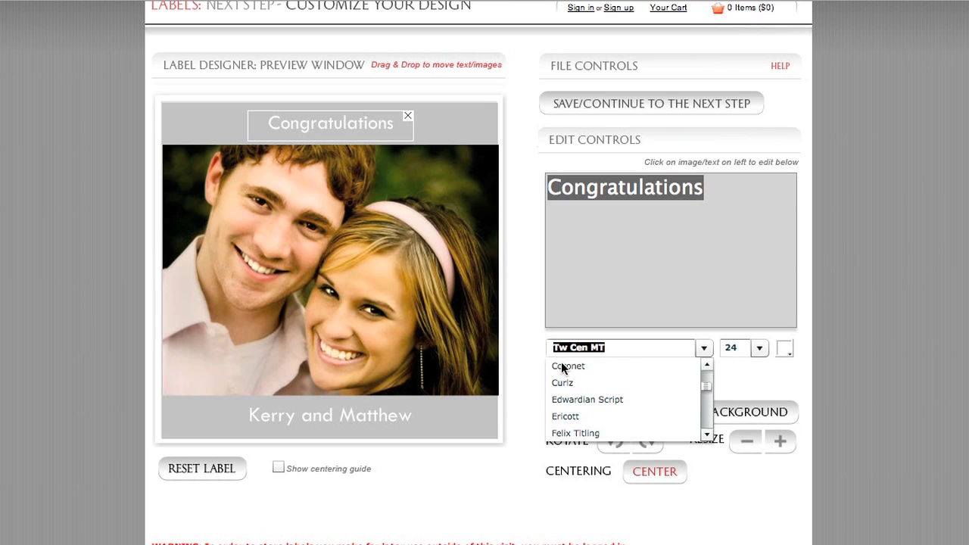
{"action": "left_click", "coordinate": [564, 367]}
Step: Set 'Kerry and Matthew' in Coronet at size 38
{"action": "left_click", "coordinate": [344, 421]}
{"action": "left_click", "coordinate": [704, 348]}
{"action": "scroll", "coordinate": [706, 378], "scroll_direction": "up", "scroll_amount": 5}
{"action": "scroll", "coordinate": [706, 375], "scroll_direction": "up", "scroll_amount": 10}
{"action": "left_click", "coordinate": [707, 434]}
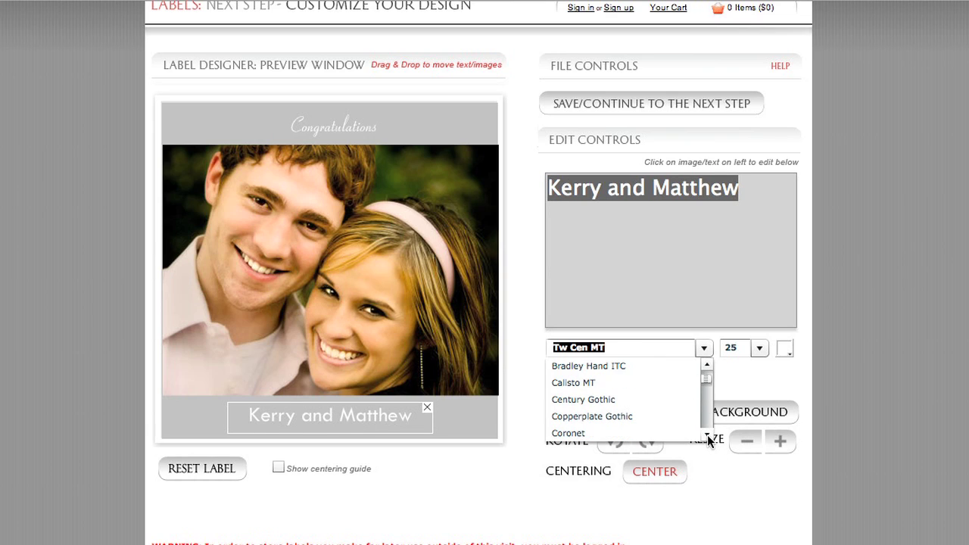
{"action": "left_click", "coordinate": [706, 435]}
{"action": "left_click", "coordinate": [575, 418]}
{"action": "left_click", "coordinate": [760, 348]}
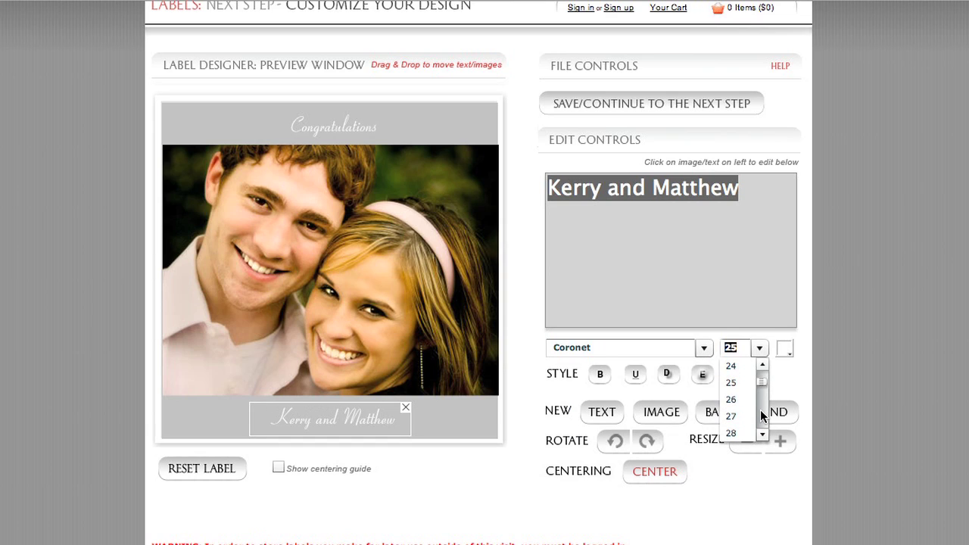
{"action": "scroll", "coordinate": [760, 410], "scroll_direction": "down", "scroll_amount": 3}
{"action": "left_click", "coordinate": [735, 428]}
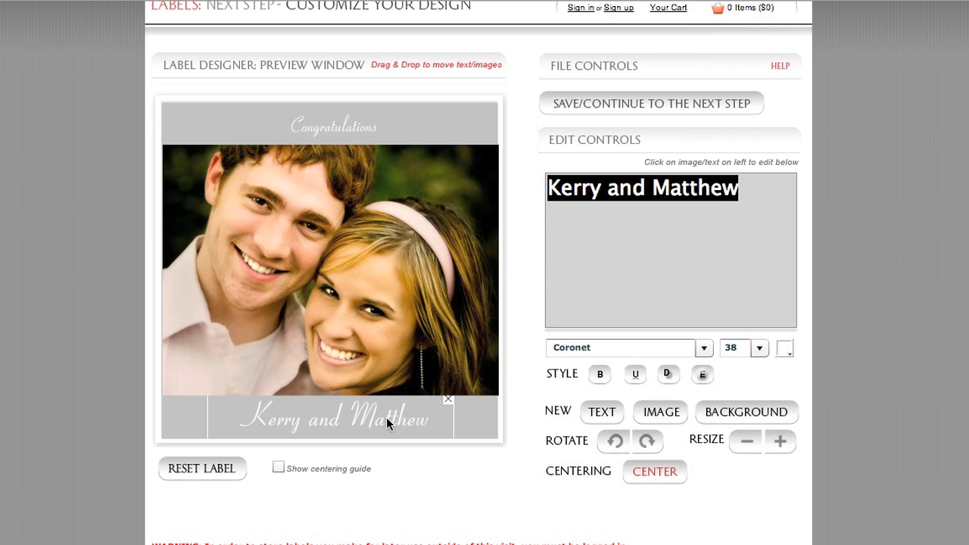
Step: Enlarge 'Congratulations' to font size 32
{"action": "left_click", "coordinate": [339, 134]}
{"action": "left_click", "coordinate": [755, 346]}
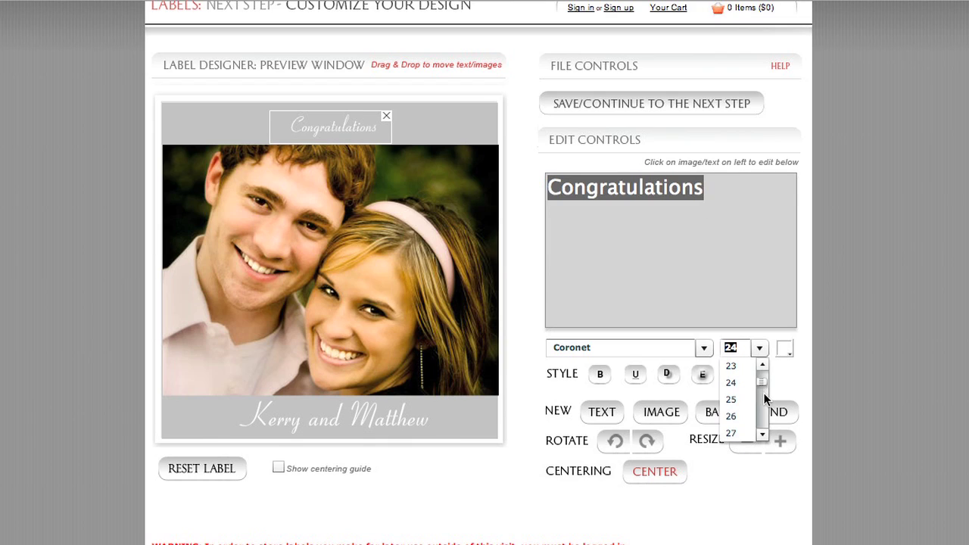
{"action": "scroll", "coordinate": [746, 394], "scroll_direction": "down", "scroll_amount": 3}
{"action": "left_click", "coordinate": [732, 399]}
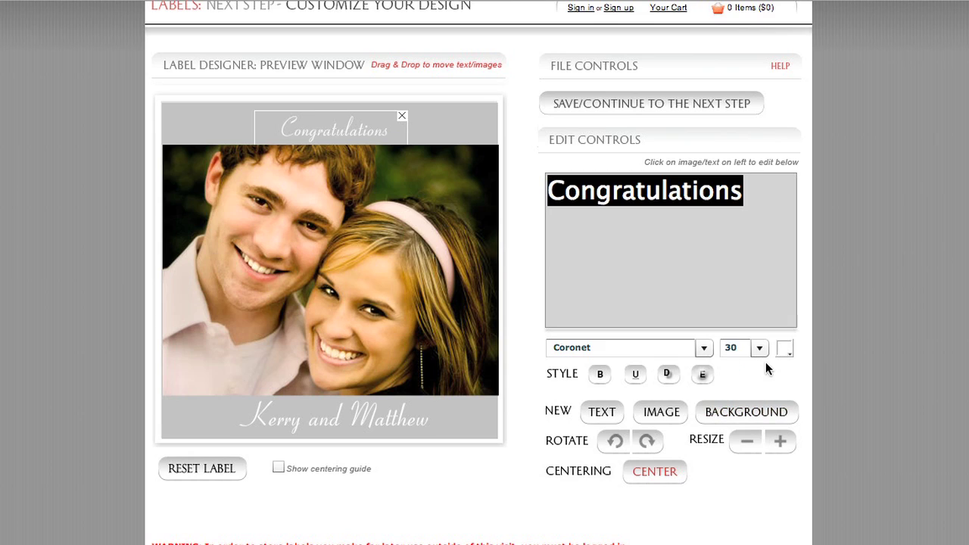
{"action": "left_click", "coordinate": [759, 348]}
{"action": "left_click", "coordinate": [732, 415]}
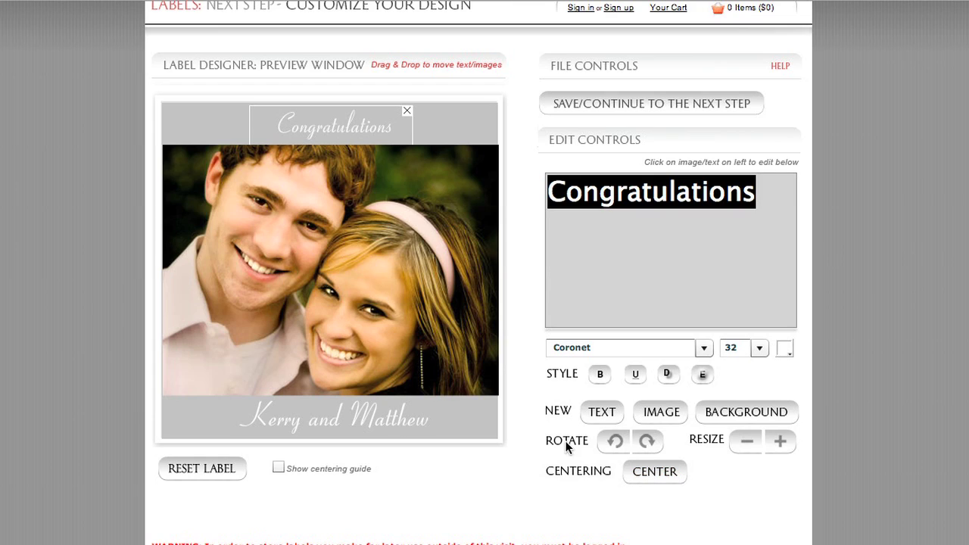
Step: Show the centering guide and align 'Kerry and Matthew' and 'Congratulations' on its centre line
{"action": "left_click", "coordinate": [383, 418]}
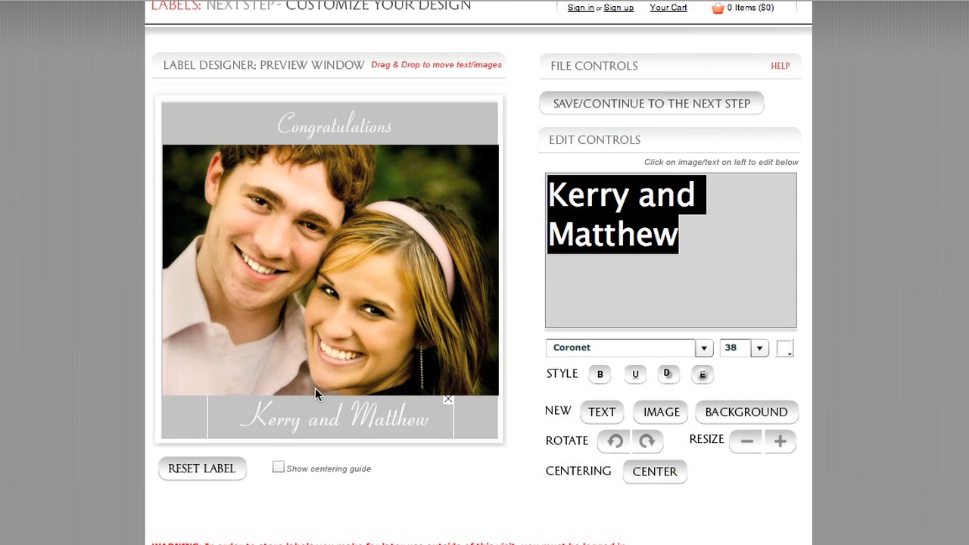
{"action": "left_click", "coordinate": [277, 469]}
{"action": "left_click_drag", "start_coordinate": [327, 421], "coordinate": [325, 422]}
{"action": "left_click", "coordinate": [347, 135]}
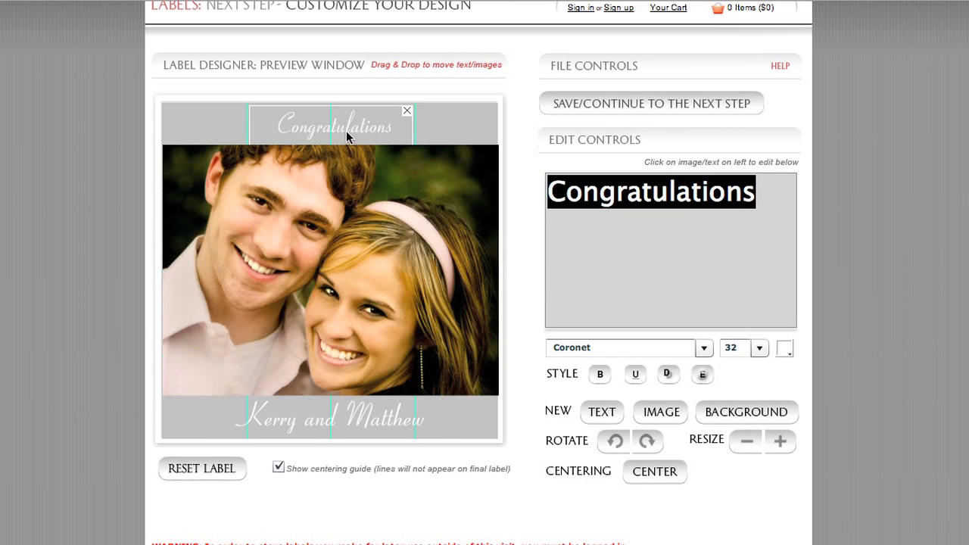
{"action": "left_click_drag", "start_coordinate": [348, 134], "coordinate": [345, 135]}
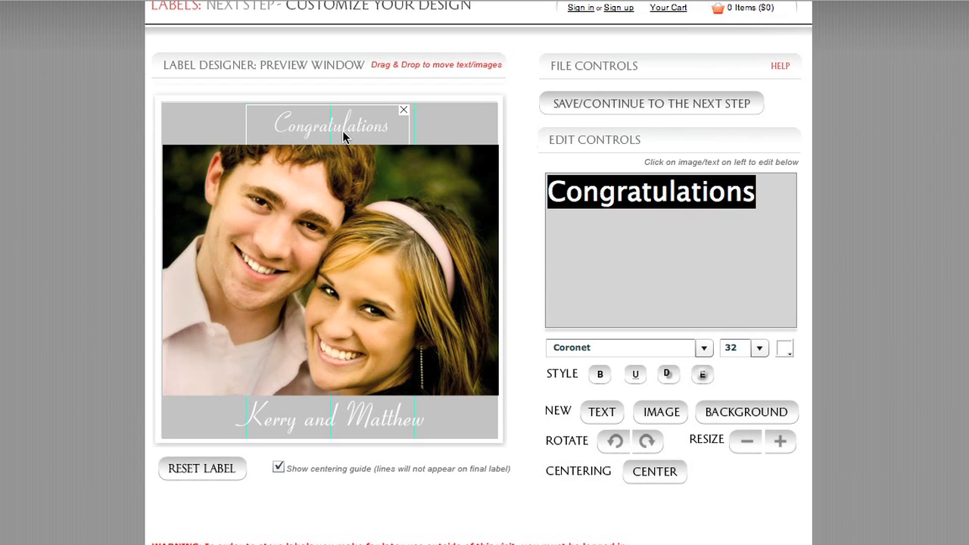
Step: Give 'Congratulations' the D drop-shadow style
{"action": "left_click", "coordinate": [371, 415]}
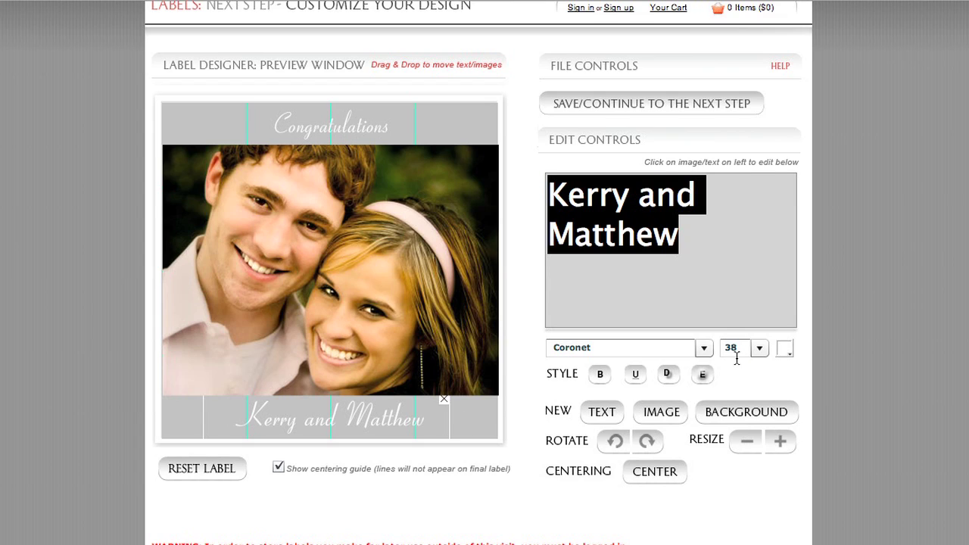
{"action": "left_click", "coordinate": [349, 126]}
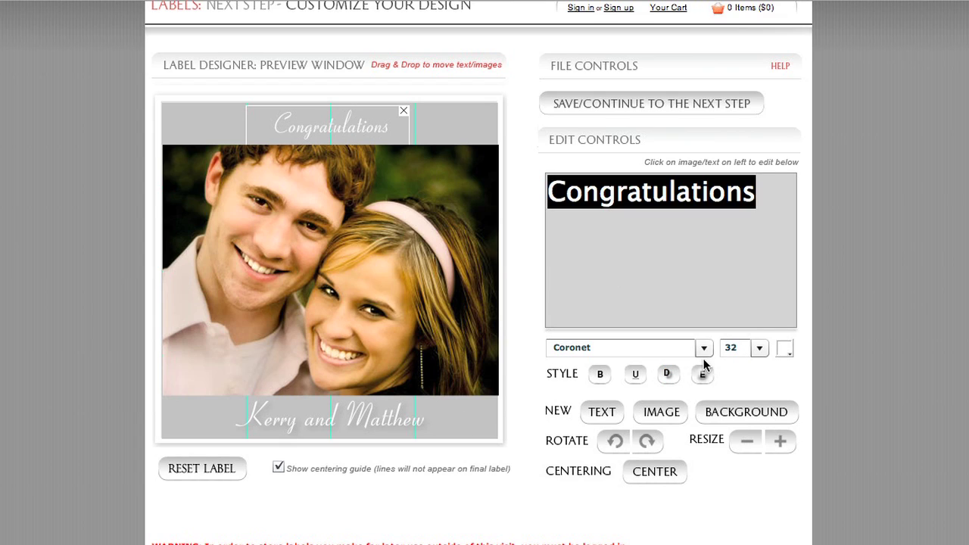
{"action": "left_click", "coordinate": [671, 376]}
{"action": "left_click", "coordinate": [454, 182]}
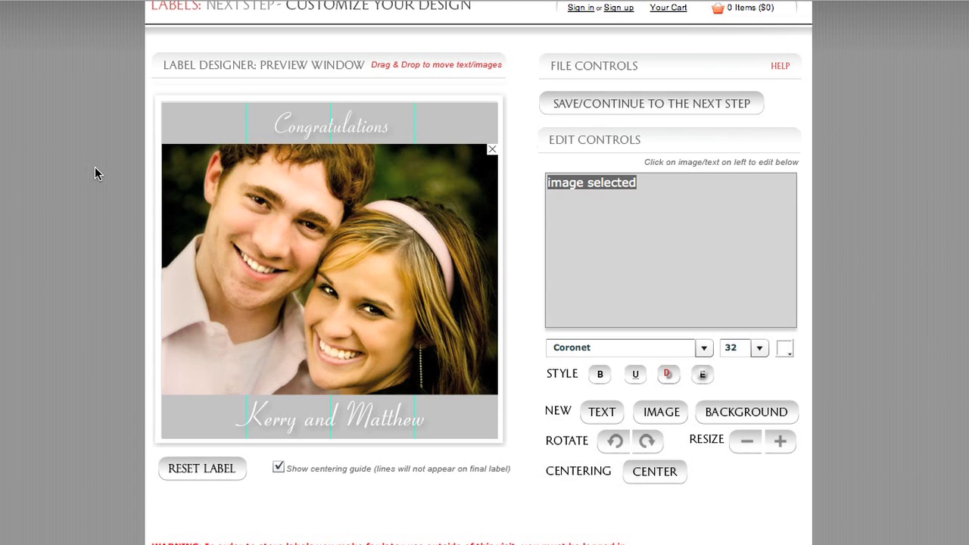
{"action": "scroll", "coordinate": [82, 166], "scroll_direction": "up", "scroll_amount": 3}
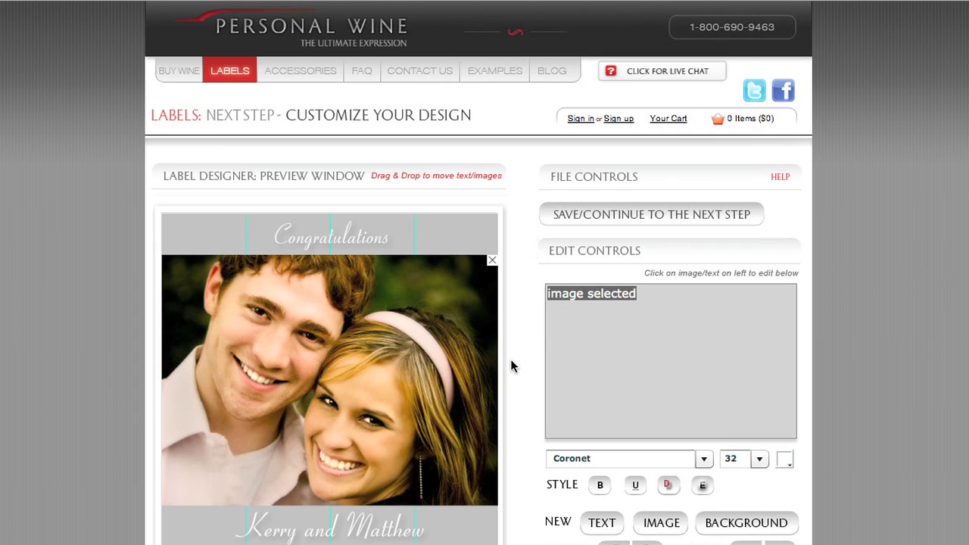
{"action": "scroll", "coordinate": [511, 364], "scroll_direction": "down", "scroll_amount": 3}
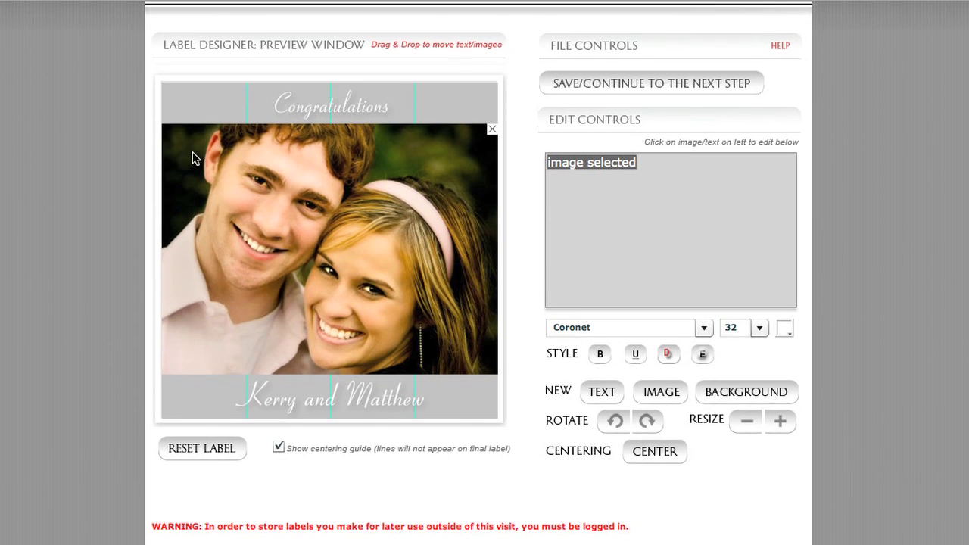